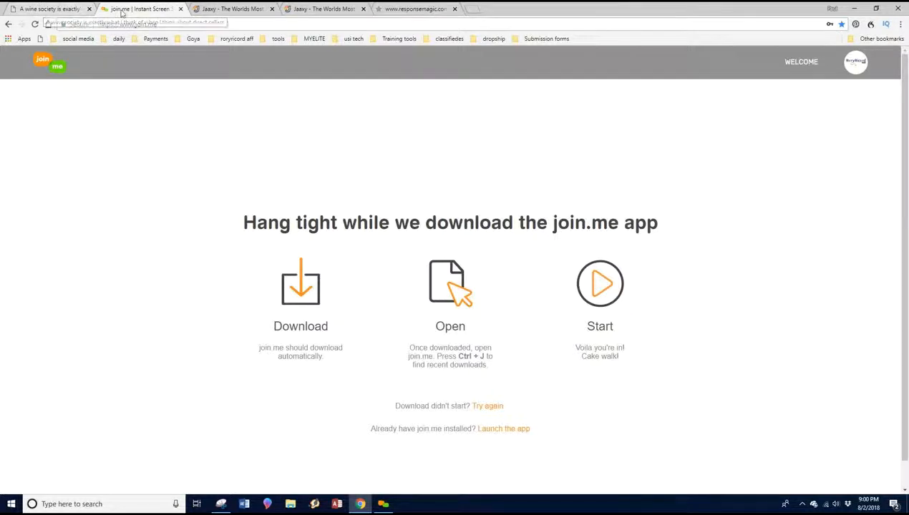
# - Switch to ResponseMagic and go to its control panel home page
pyautogui.click(410, 9)
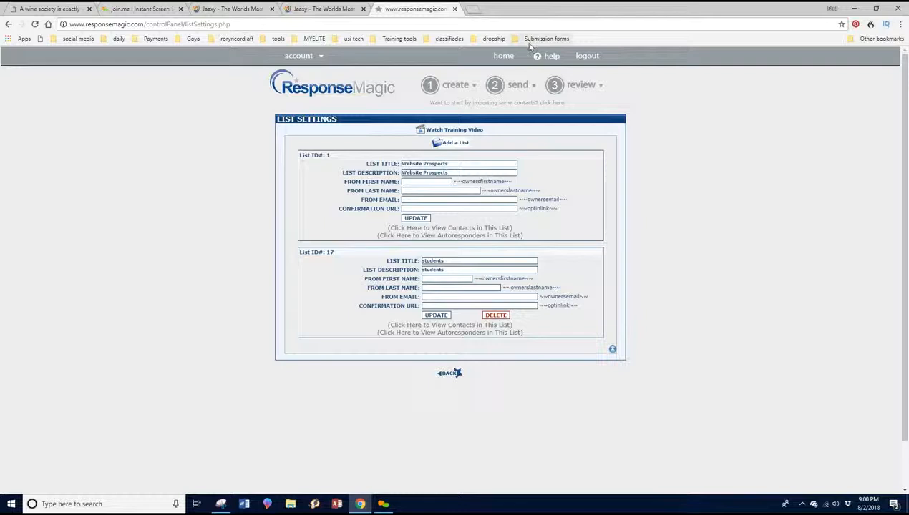
pyautogui.click(512, 60)
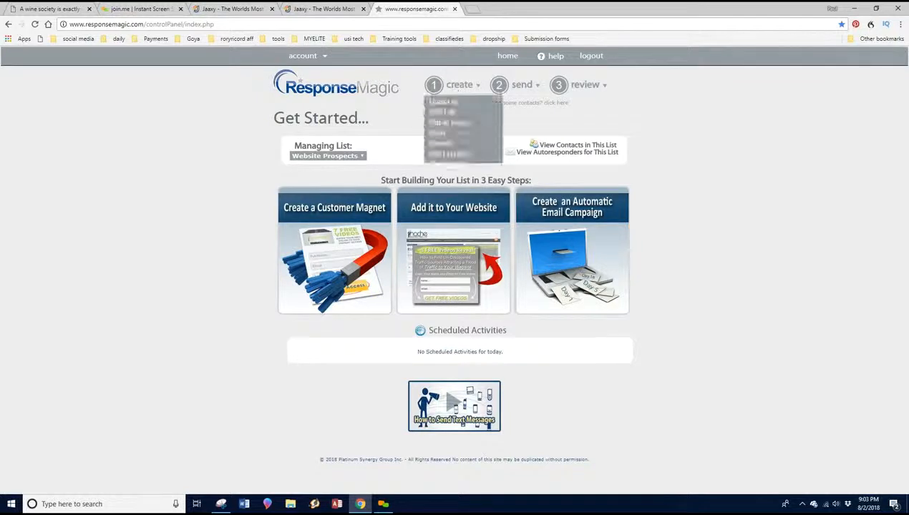
# - Examine the Wine Society page on 2q84.com, including its article sections, advertisements and email sign-up form
pyautogui.click(56, 8)
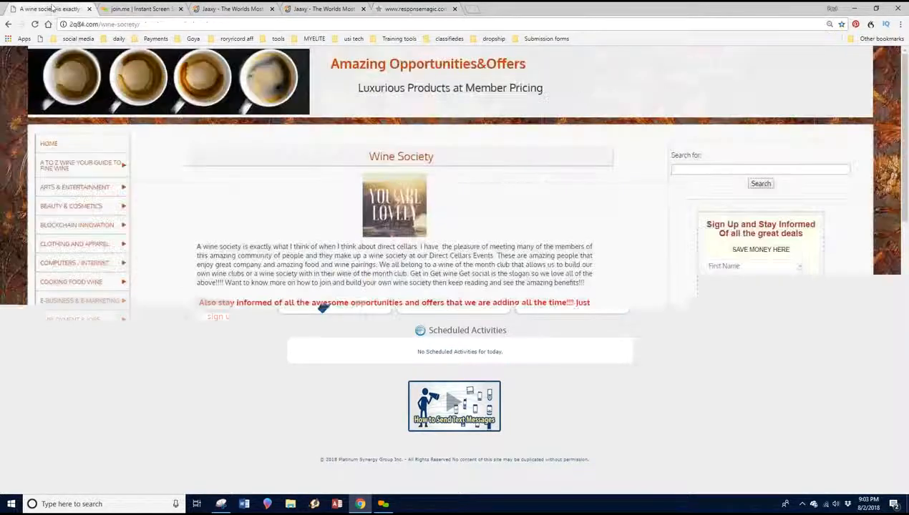
pyautogui.scroll(-3, 764, 289)
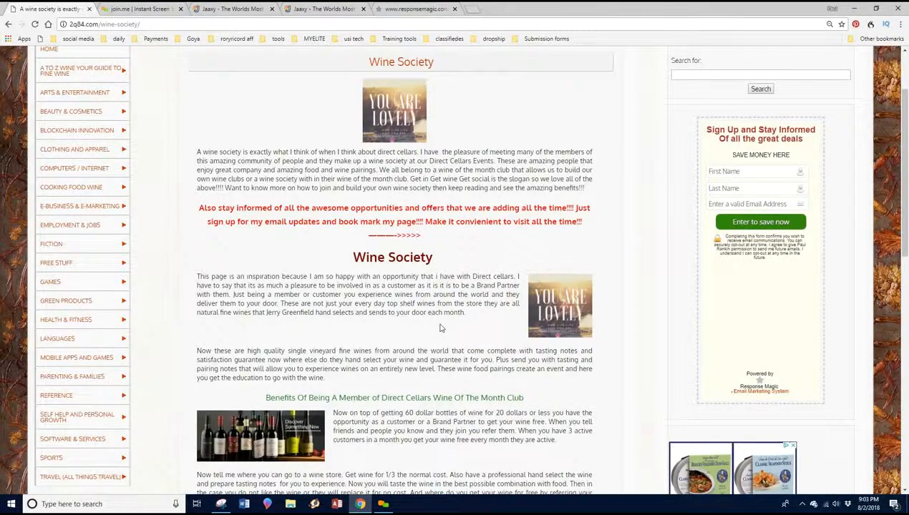
pyautogui.scroll(-3, 408, 427)
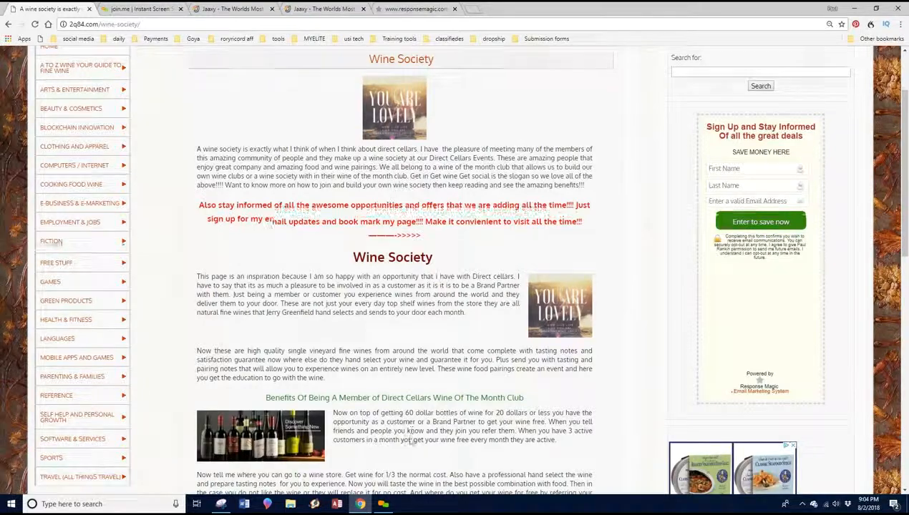
pyautogui.scroll(3, 336, 211)
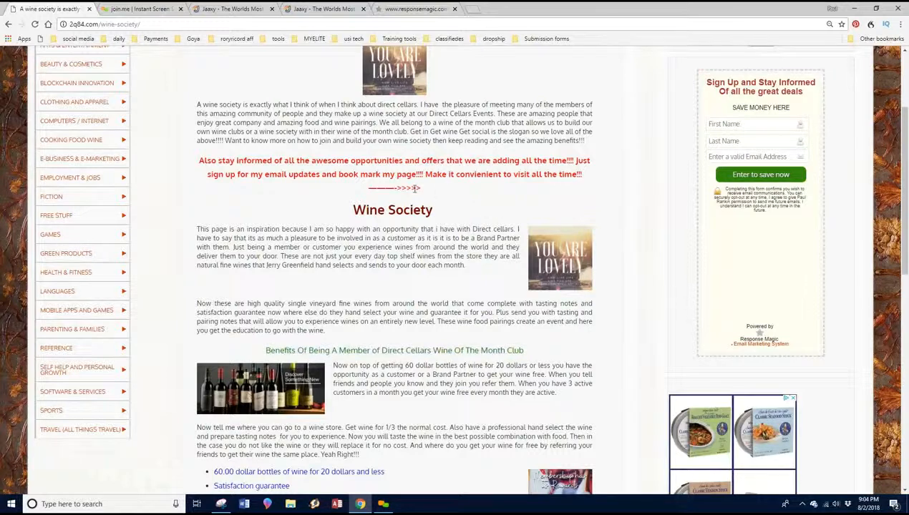
pyautogui.scroll(-1, 411, 188)
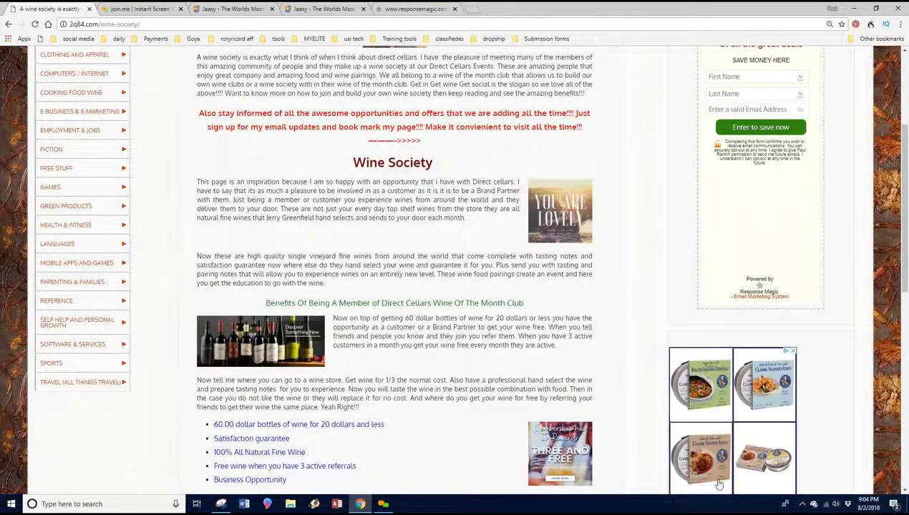
pyautogui.scroll(-2, 506, 390)
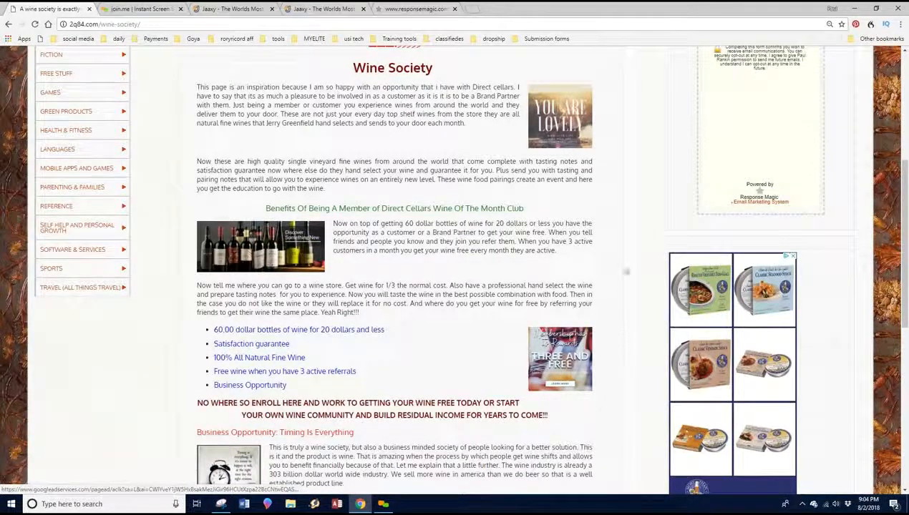
pyautogui.rightClick(786, 272)
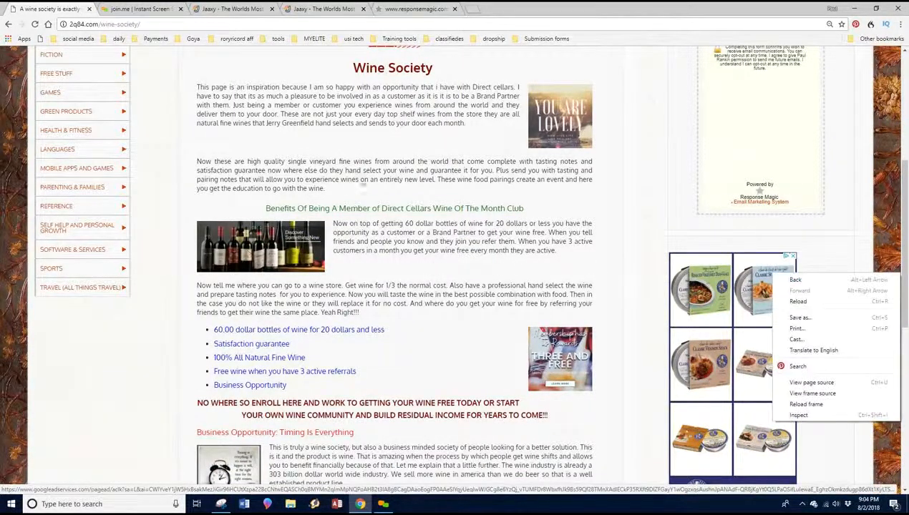
pyautogui.click(360, 183)
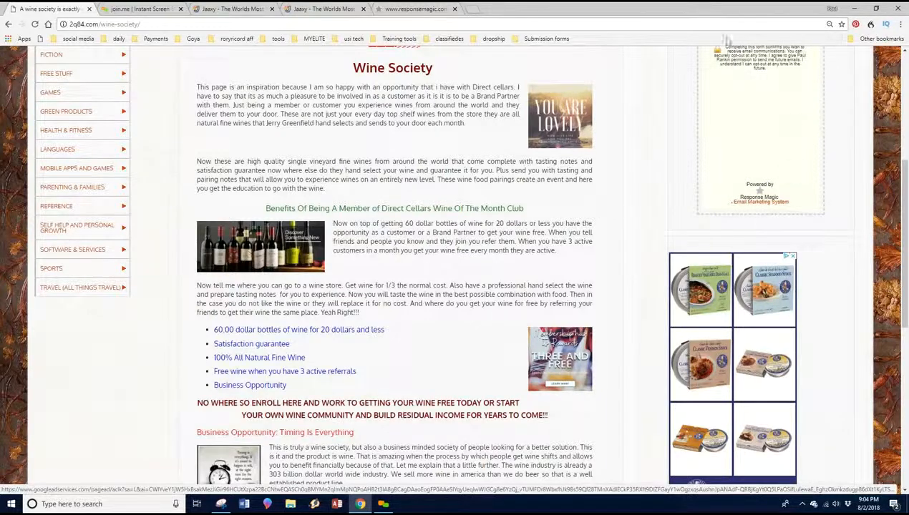
pyautogui.scroll(-3, 525, 226)
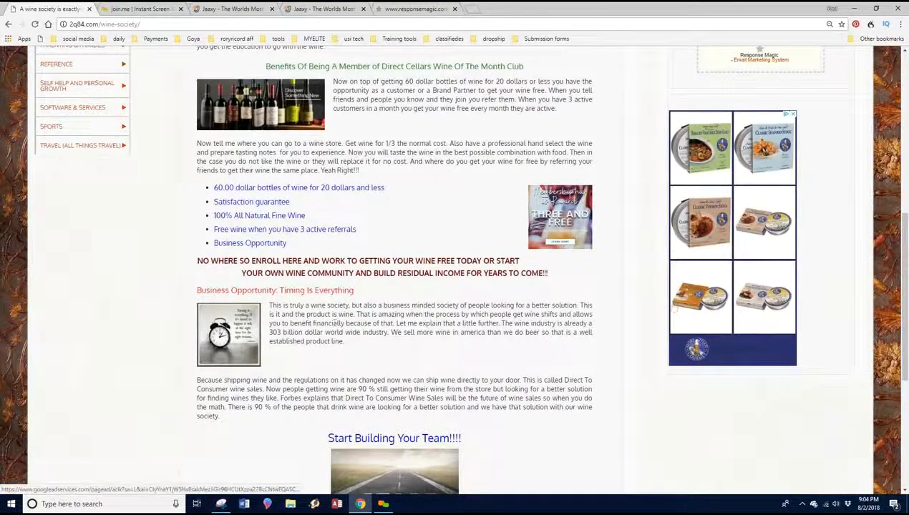
pyautogui.scroll(8, 354, 375)
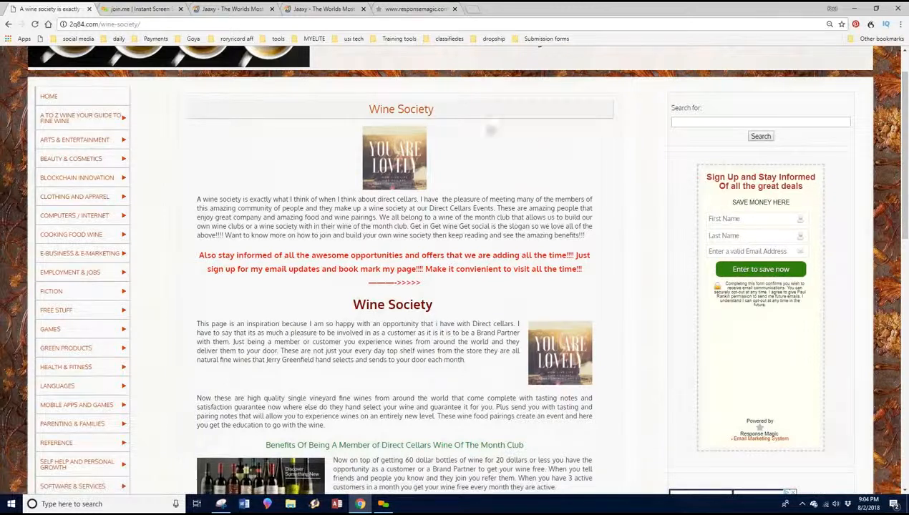
# - Return to ResponseMagic and look through the options for creating, sending and reviewing
pyautogui.click(426, 10)
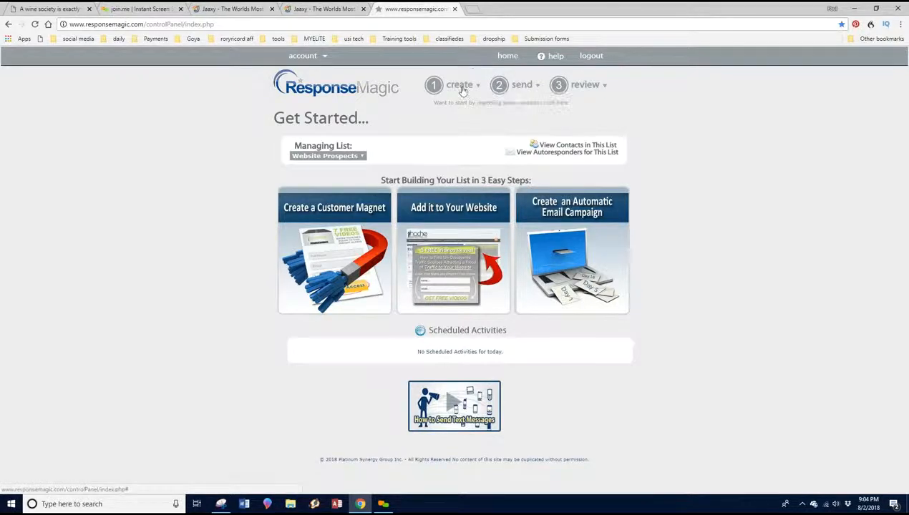
pyautogui.moveTo(462, 90)
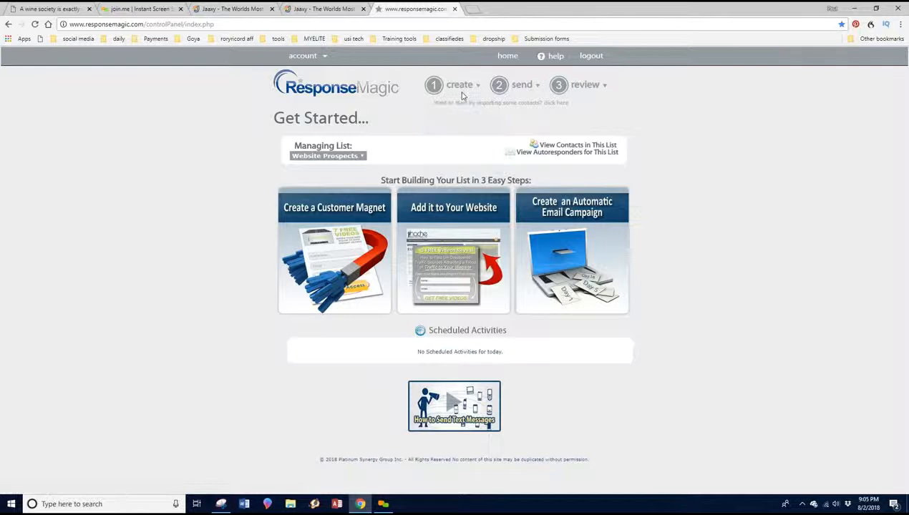
pyautogui.moveTo(524, 85)
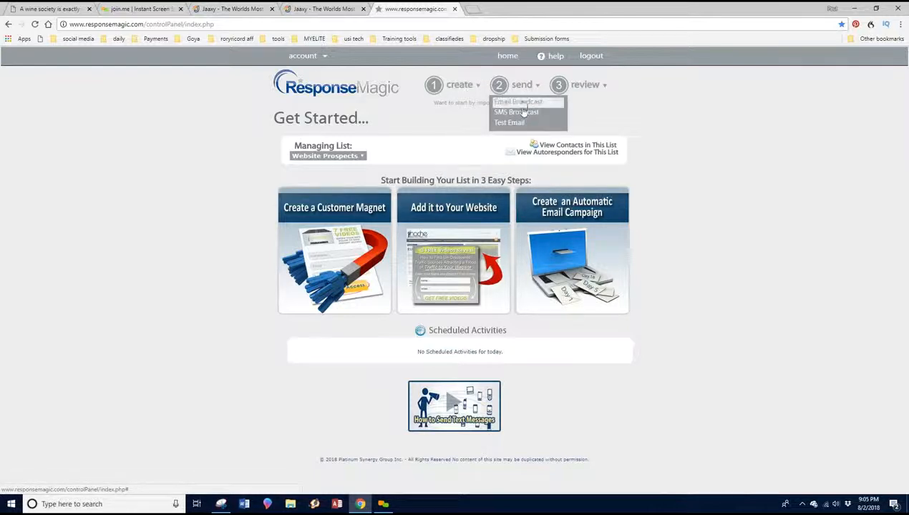
pyautogui.moveTo(572, 92)
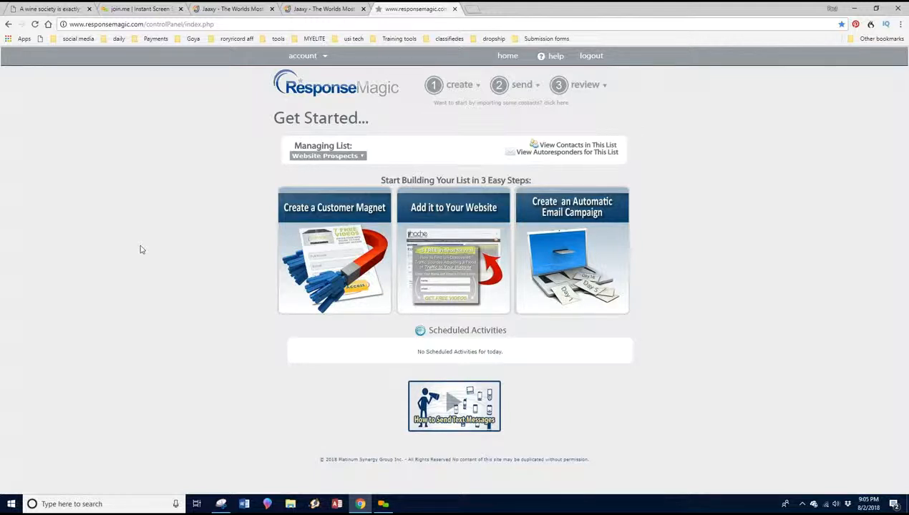
# - Look at the sign-up form on the Wine Society page and start a new opt-in form in ResponseMagic
pyautogui.click(50, 9)
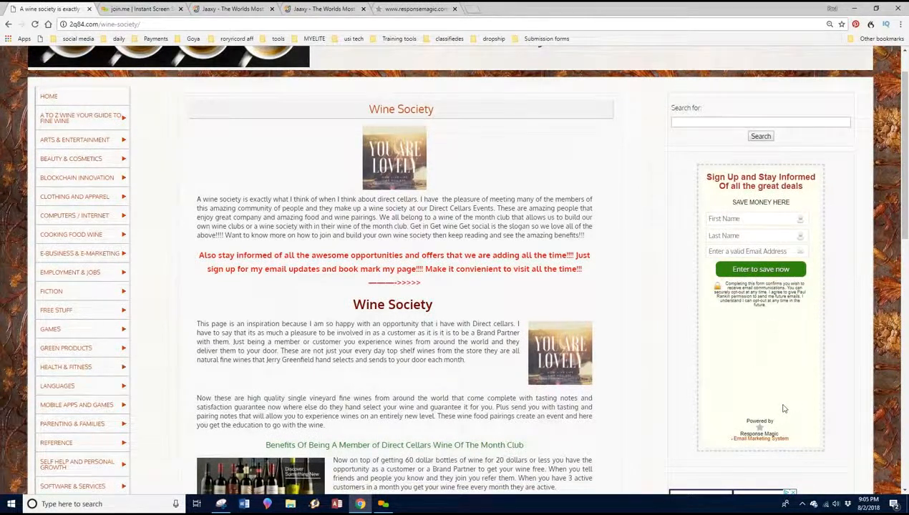
pyautogui.click(414, 9)
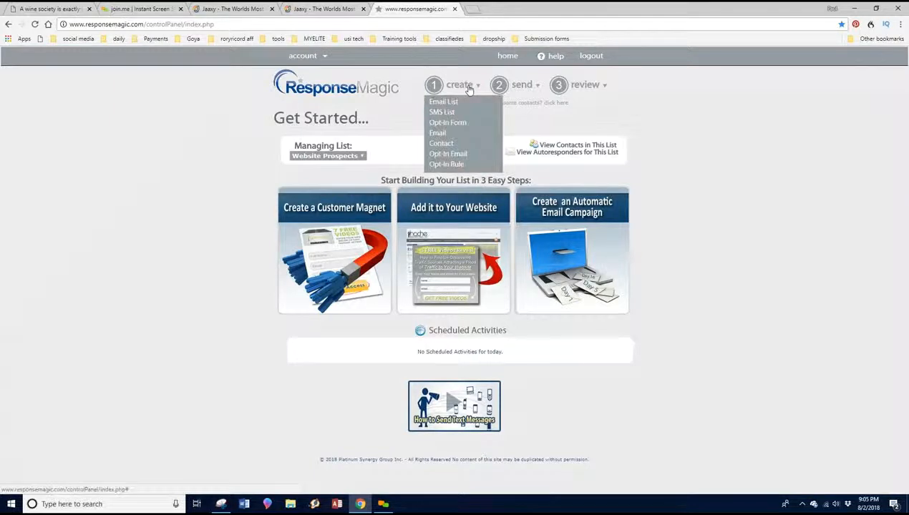
pyautogui.click(456, 124)
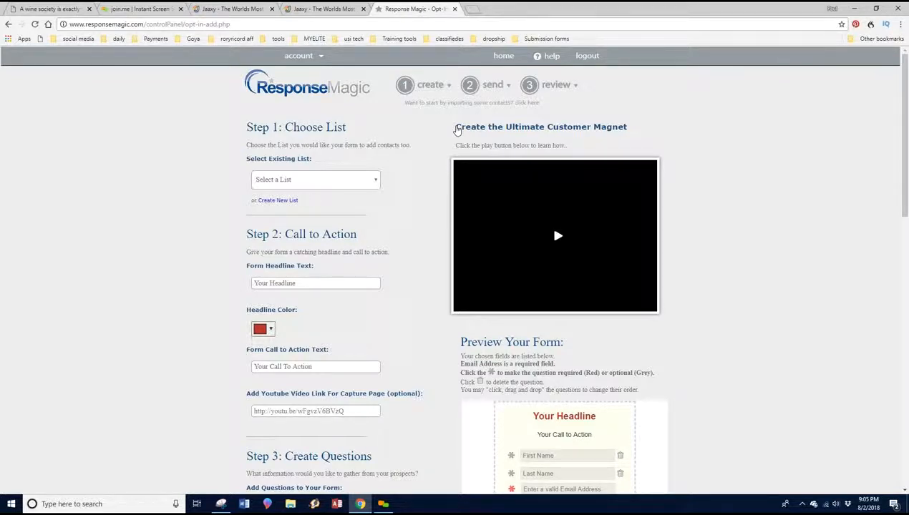
pyautogui.click(522, 12)
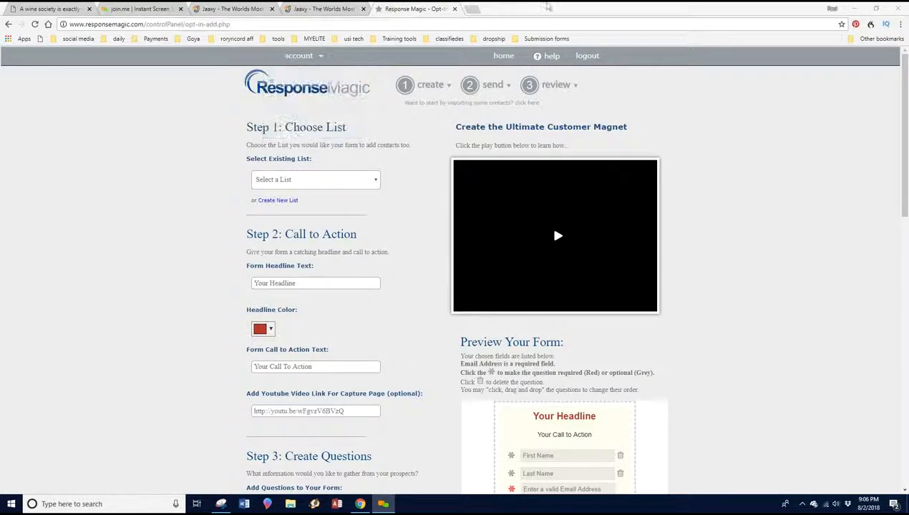
pyautogui.click(751, 225)
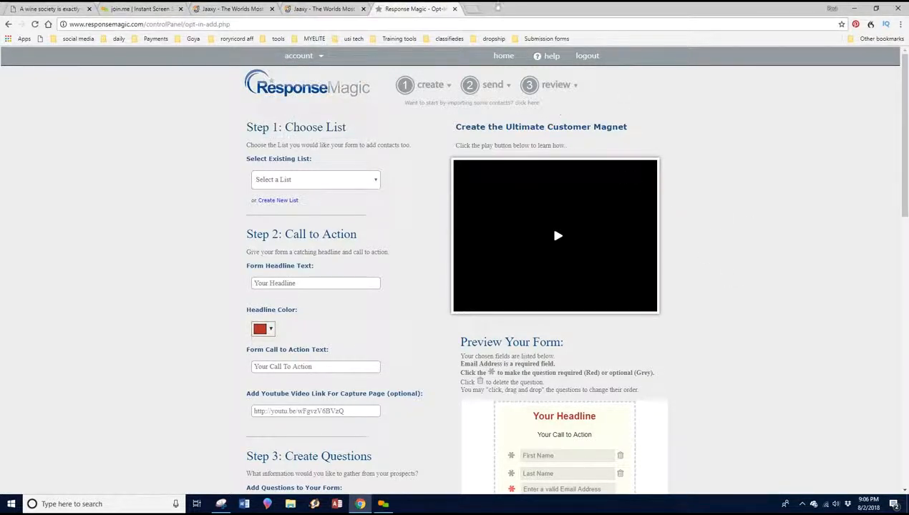
pyautogui.click(509, 32)
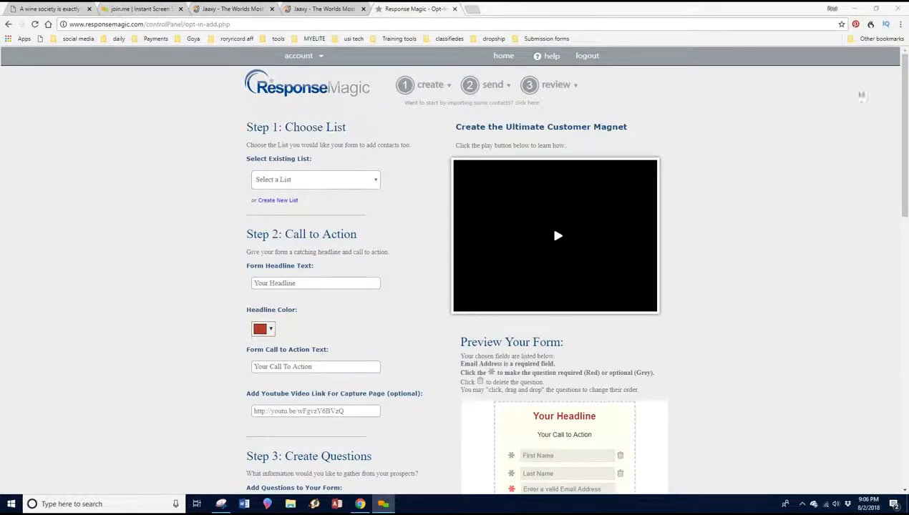
pyautogui.scroll(-2, 769, 257)
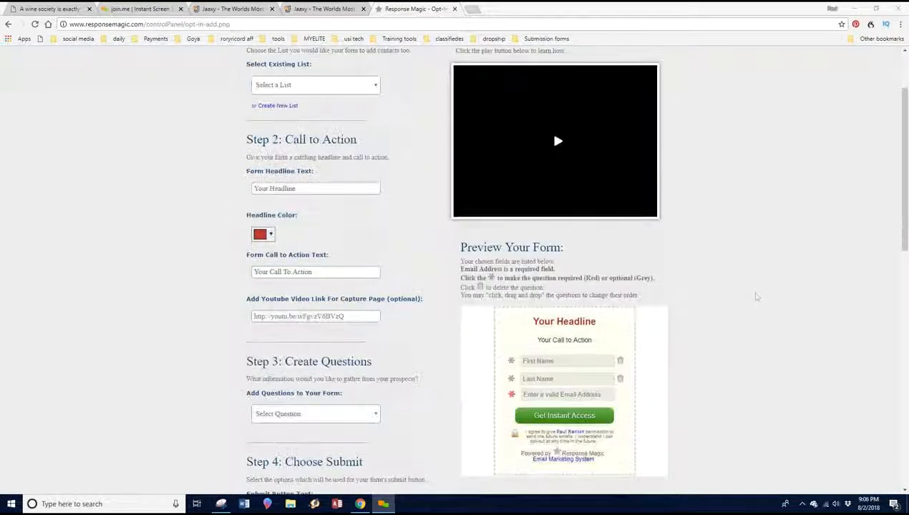
pyautogui.click(793, 276)
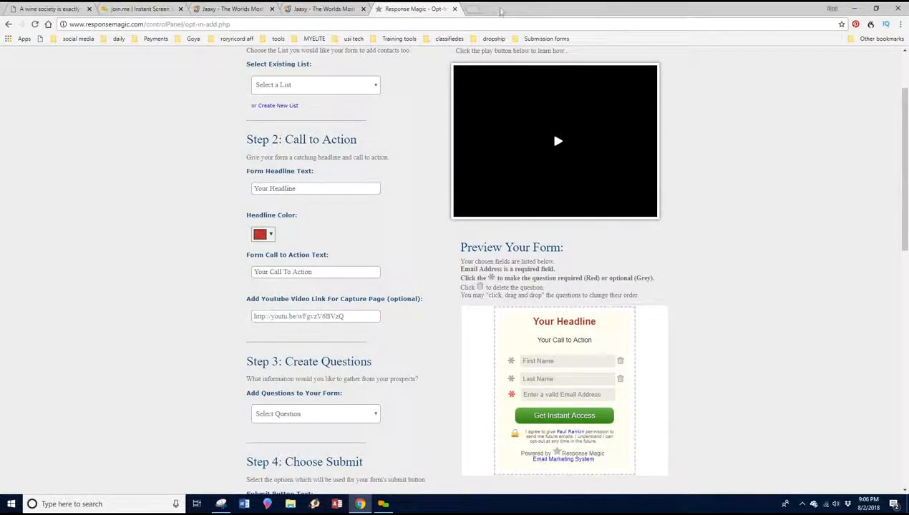
pyautogui.scroll(2, 322, 268)
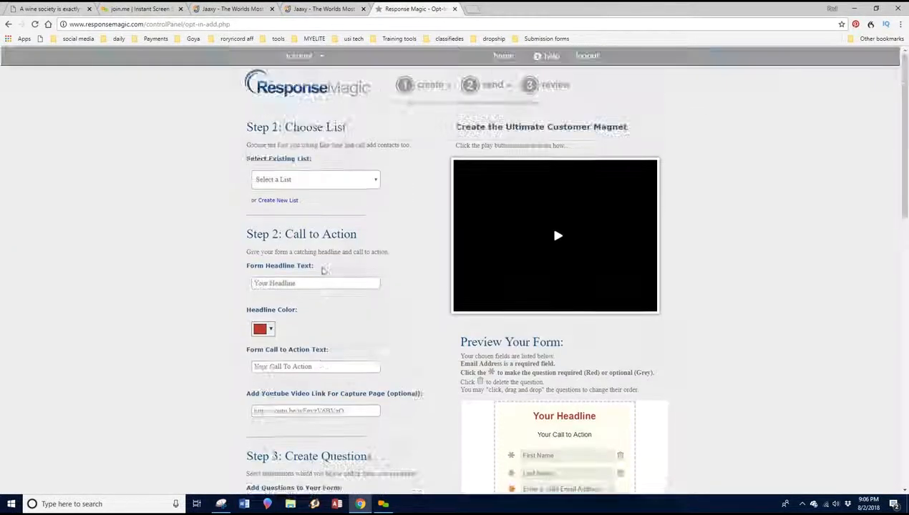
# - Examine the existing lists available for the opt-in form and compare its preview with the Wine Society page's sign-up form
pyautogui.click(317, 188)
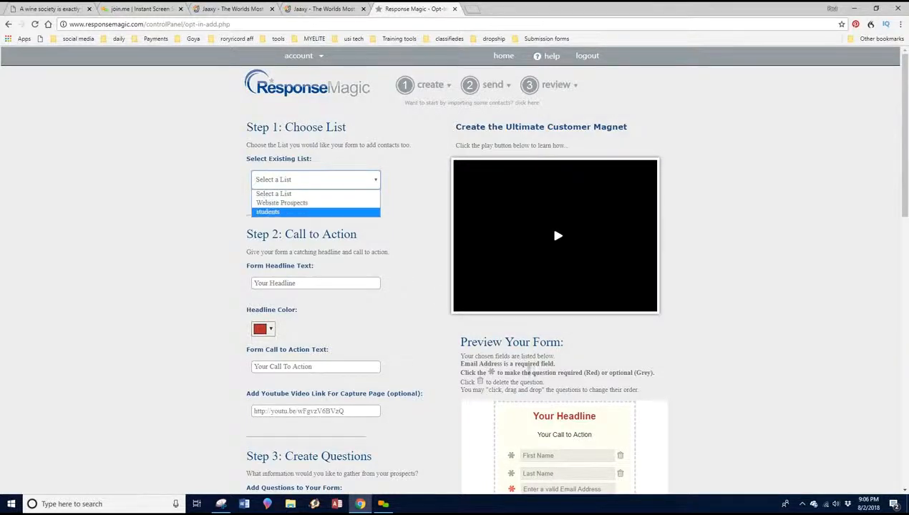
pyautogui.click(48, 8)
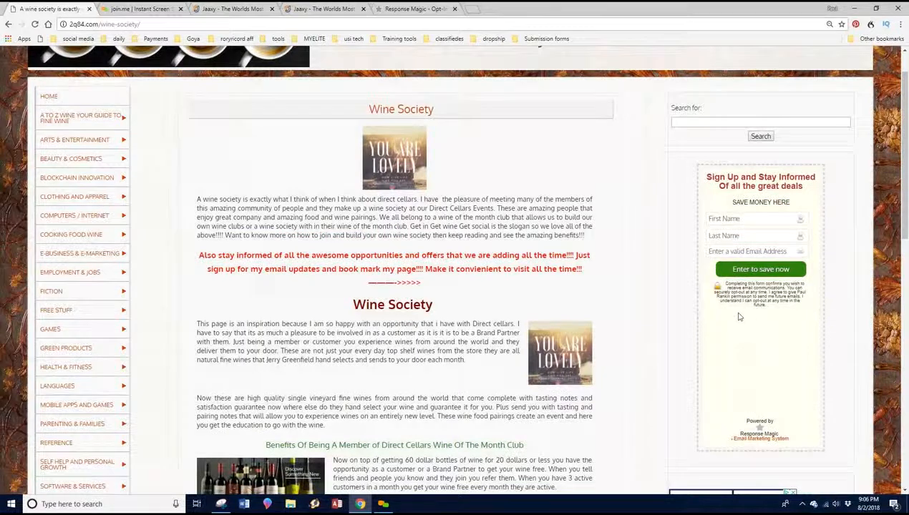
pyautogui.click(427, 9)
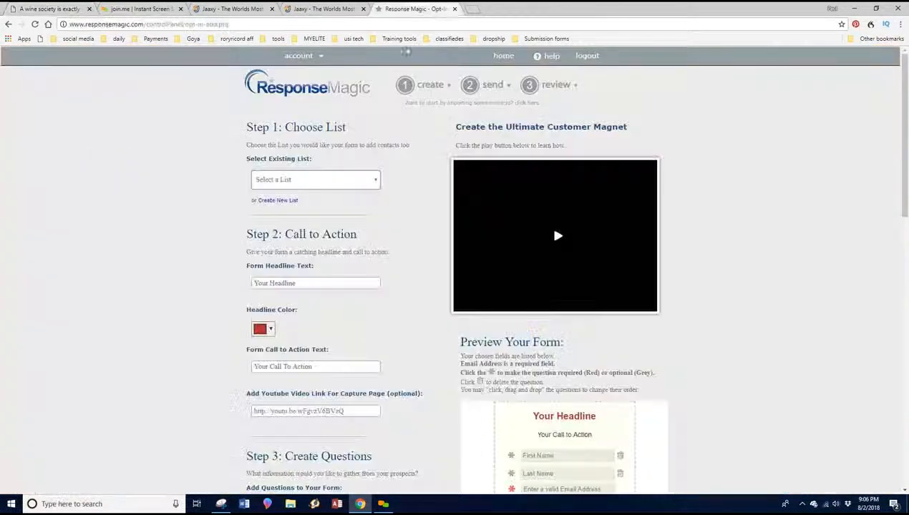
pyautogui.scroll(-2, 533, 437)
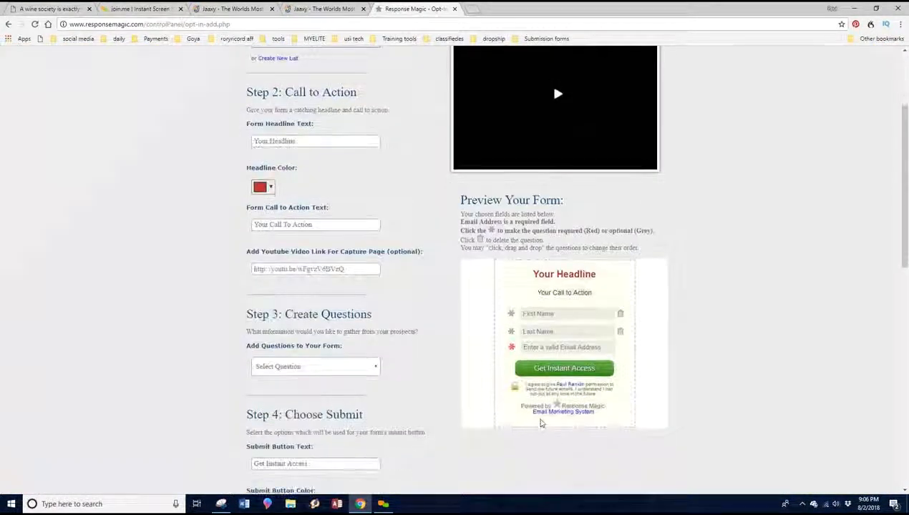
pyautogui.scroll(2, 505, 416)
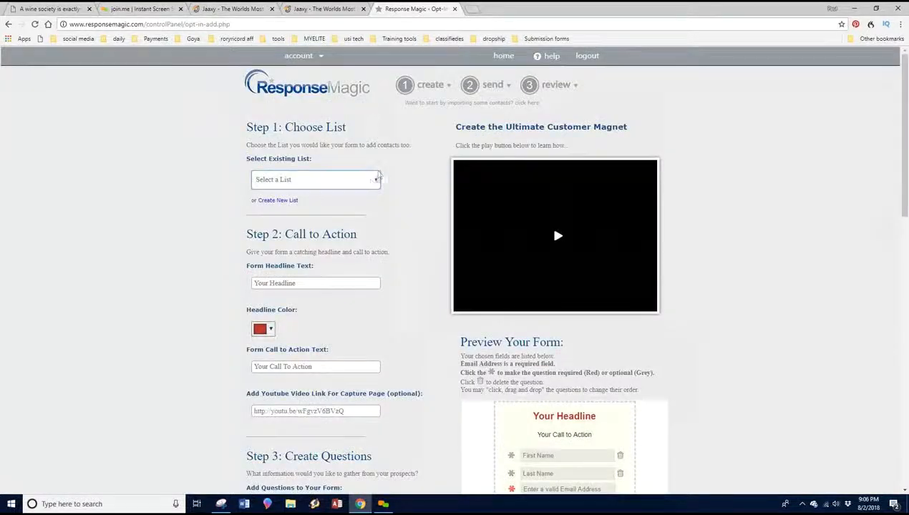
pyautogui.click(367, 179)
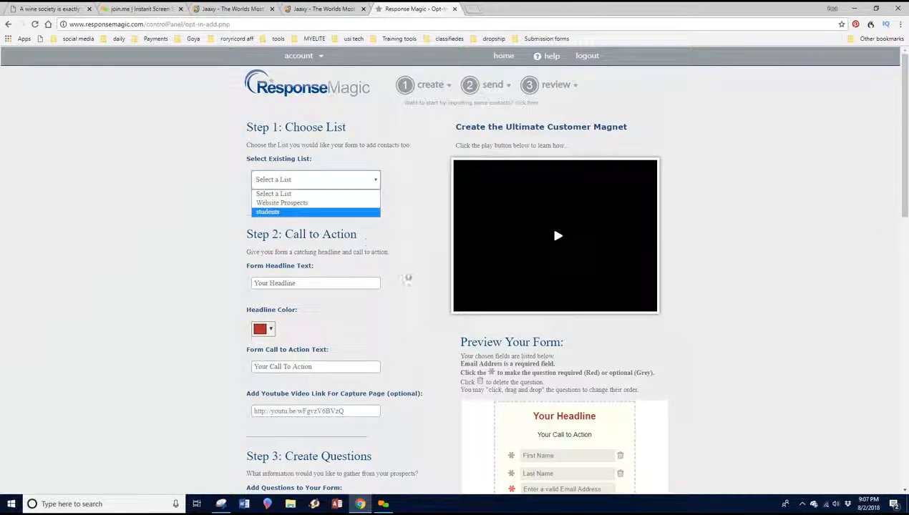
pyautogui.scroll(-1, 407, 279)
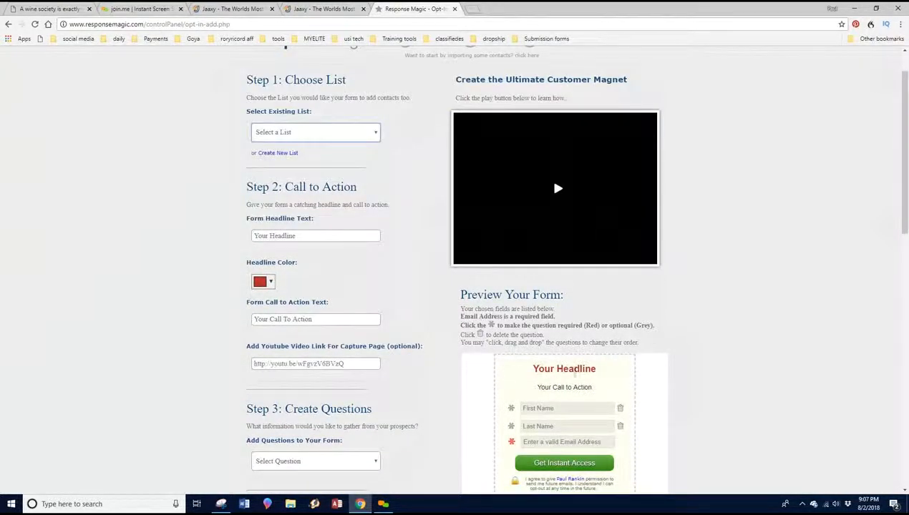
# - Set the opt-in form's headline text to "Sign up for more info"
pyautogui.click(312, 235)
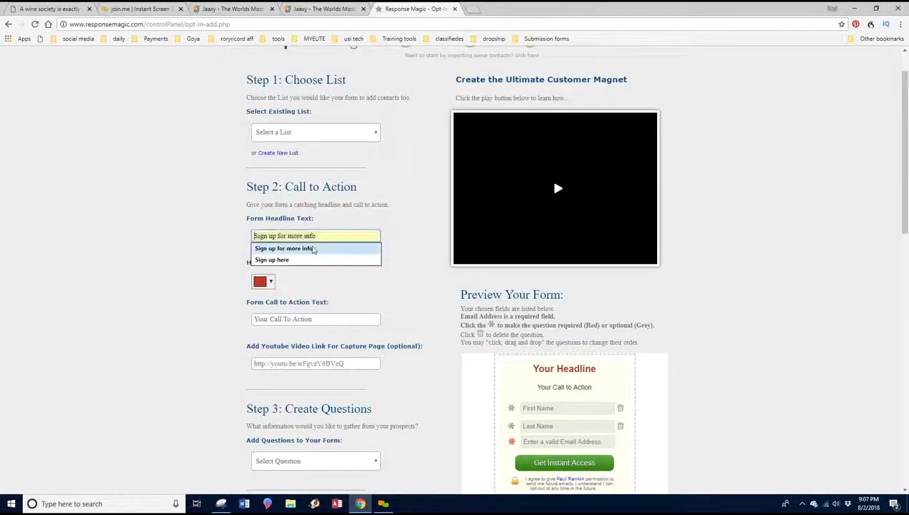
pyautogui.click(309, 248)
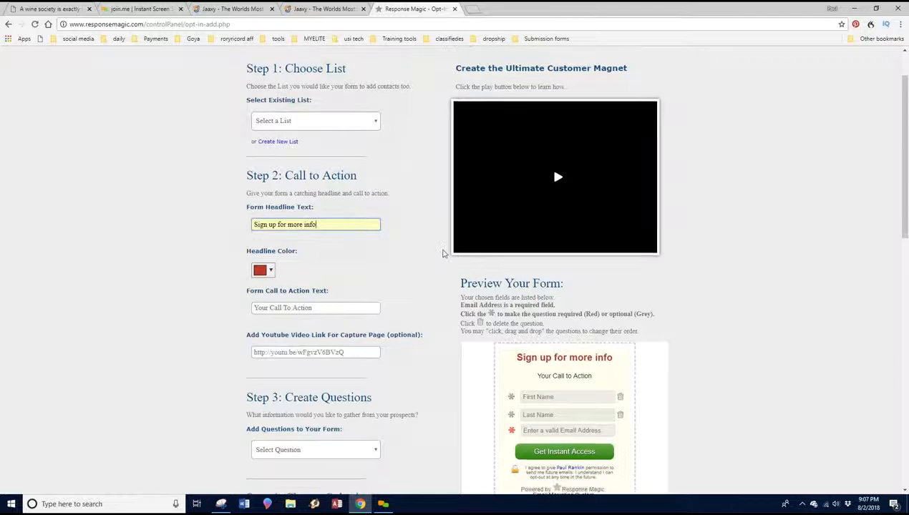
pyautogui.scroll(-2, 437, 259)
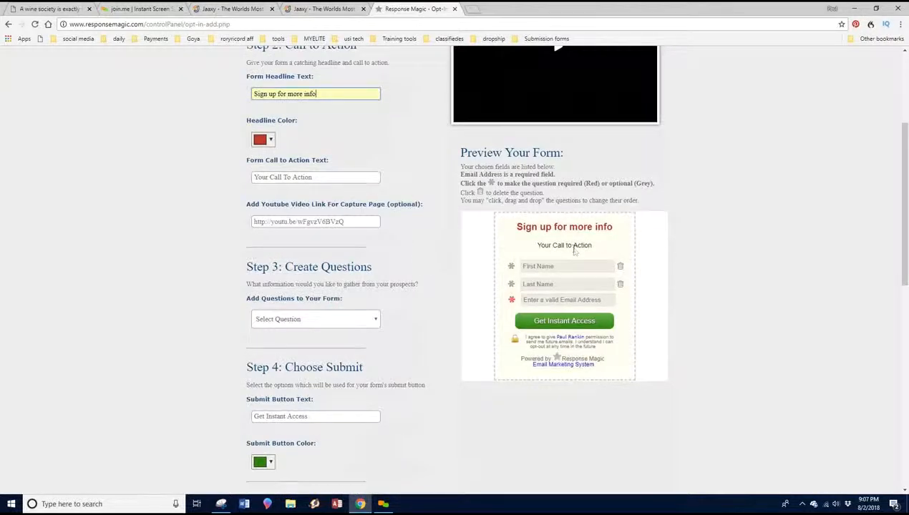
# - Set the opt-in form's call to action text to "Sign up below" and check it in the form preview
pyautogui.click(340, 180)
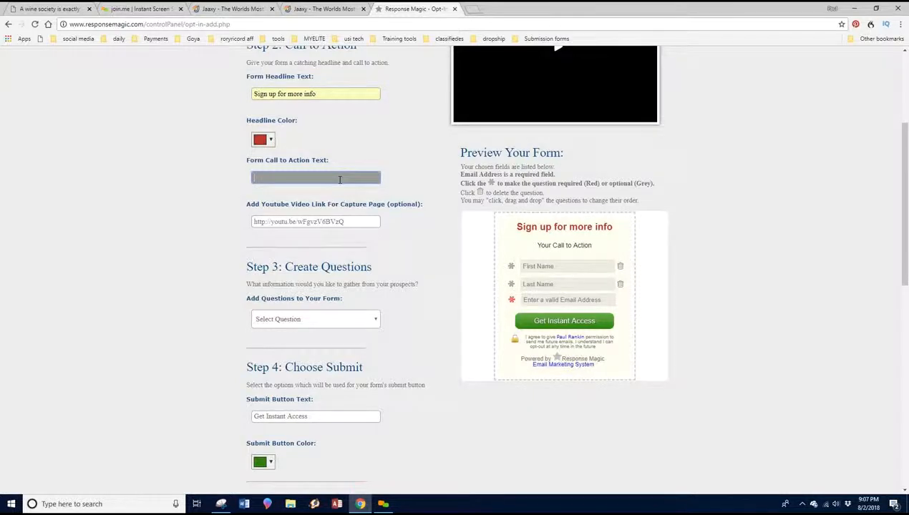
pyautogui.write('Si')
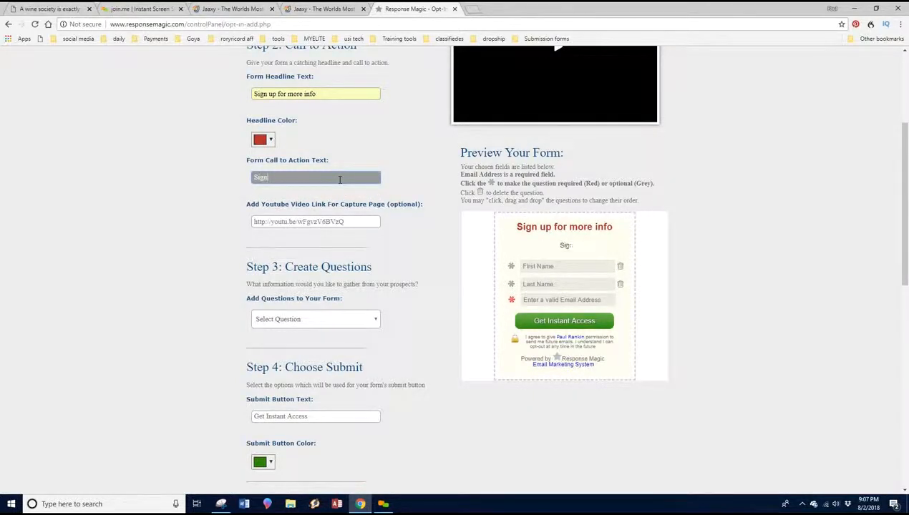
pyautogui.write('gn up below')
pyautogui.scroll(2, 494, 243)
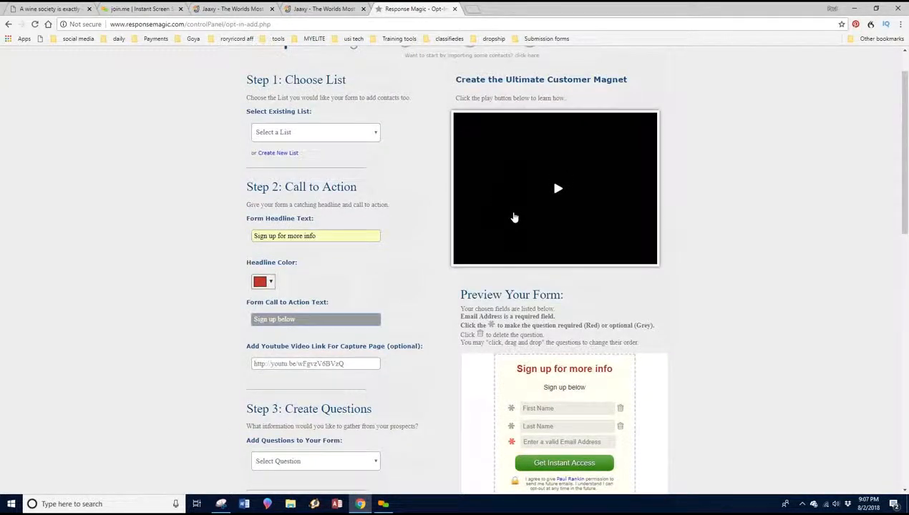
pyautogui.scroll(-2, 426, 278)
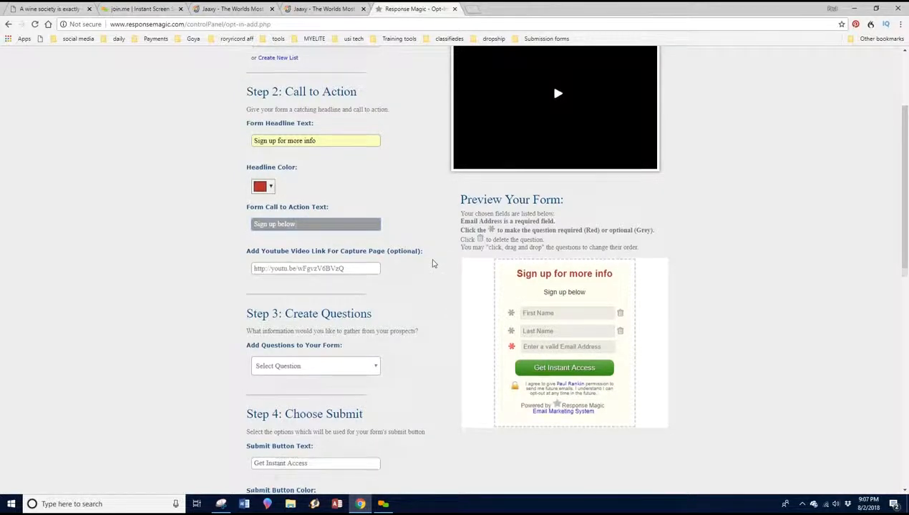
# - Add a telephone question to the form, making First Name and Last Name required and leaving Telephone optional
pyautogui.scroll(-2, 432, 264)
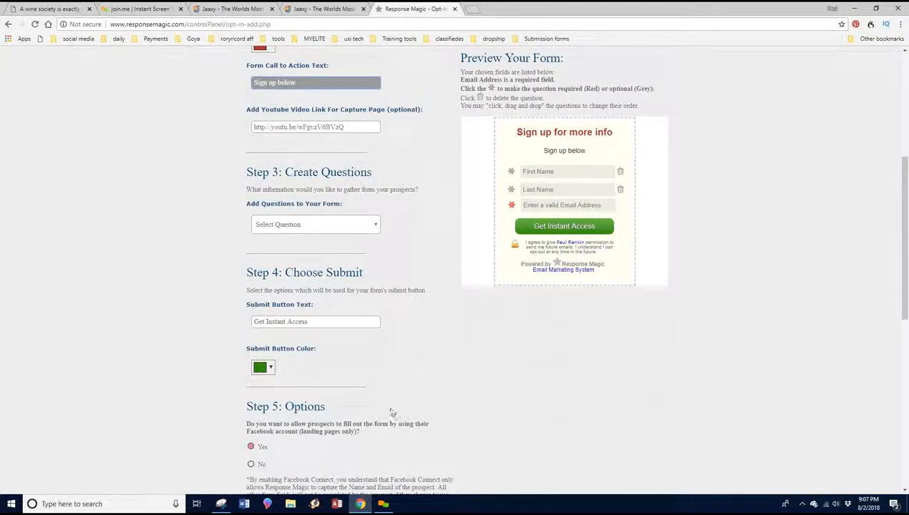
pyautogui.click(359, 226)
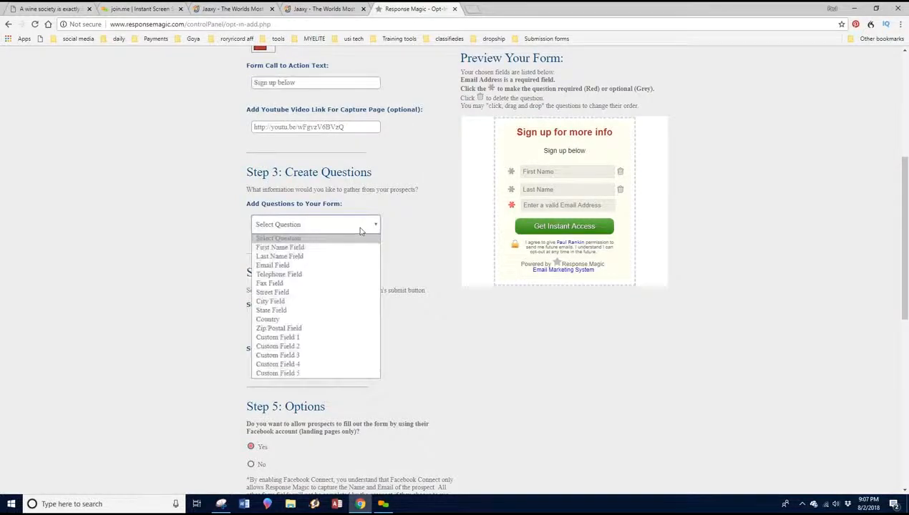
pyautogui.click(350, 274)
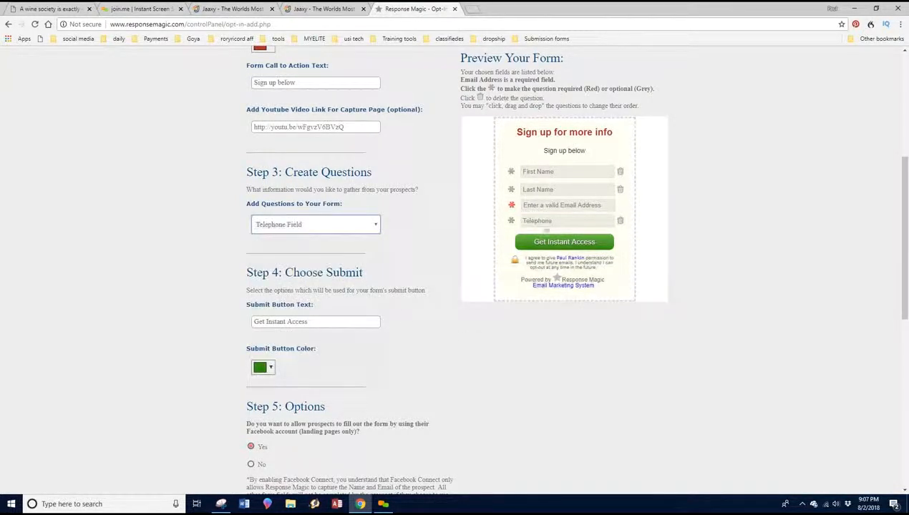
pyautogui.click(511, 220)
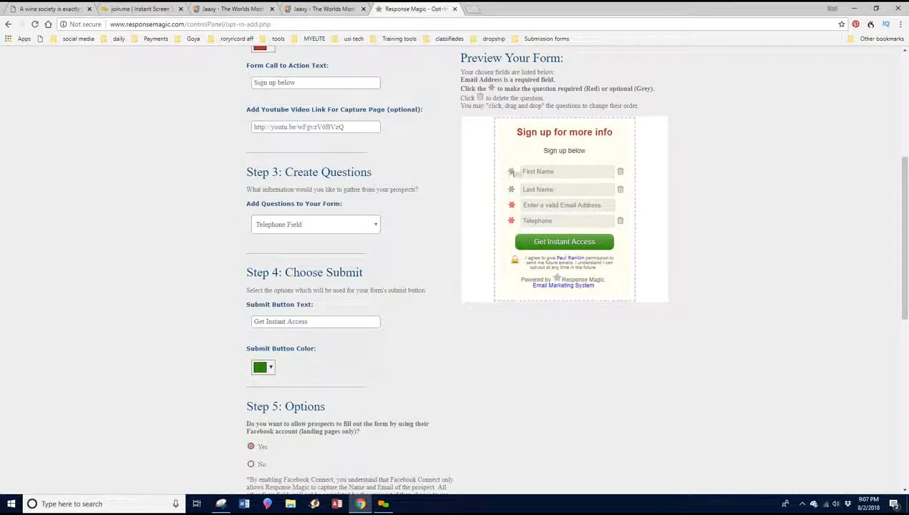
pyautogui.click(510, 171)
pyautogui.click(511, 189)
pyautogui.click(511, 221)
# - Set the form's submit button text to "Get Instant Access"
pyautogui.click(317, 322)
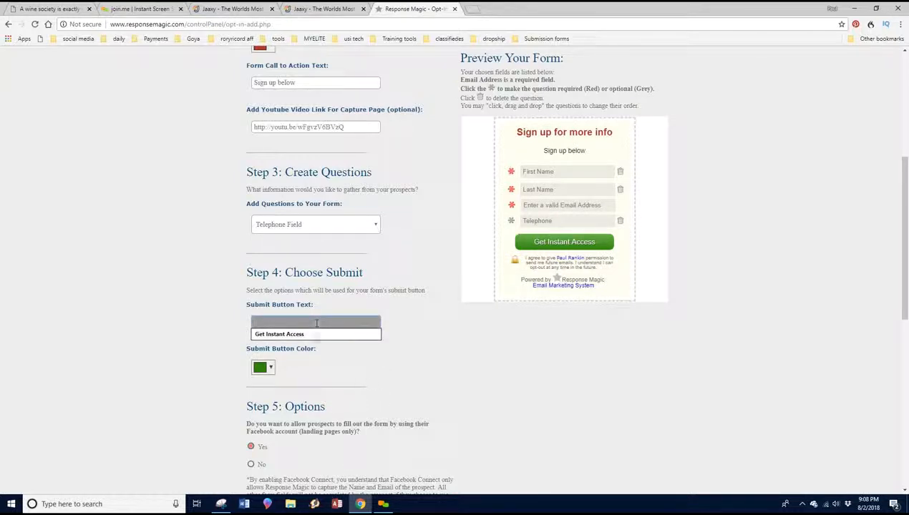
pyautogui.click(317, 335)
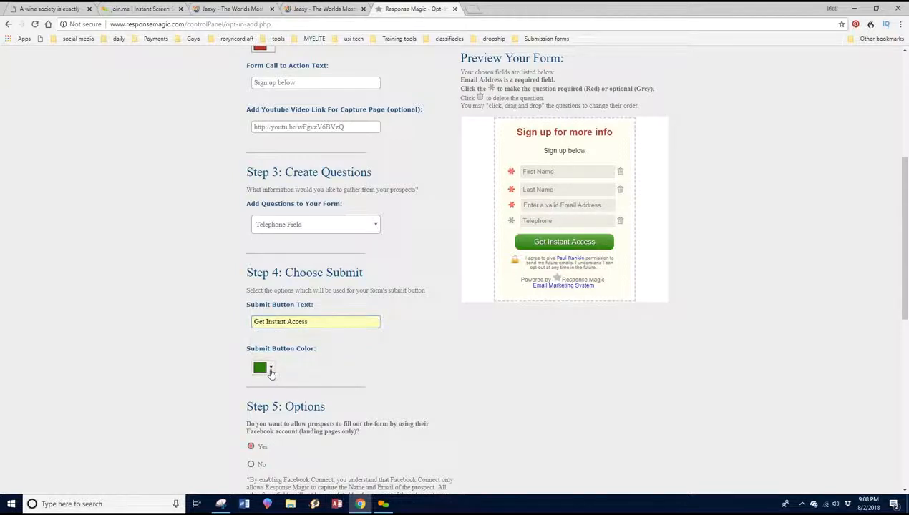
pyautogui.click(269, 369)
pyautogui.click(331, 387)
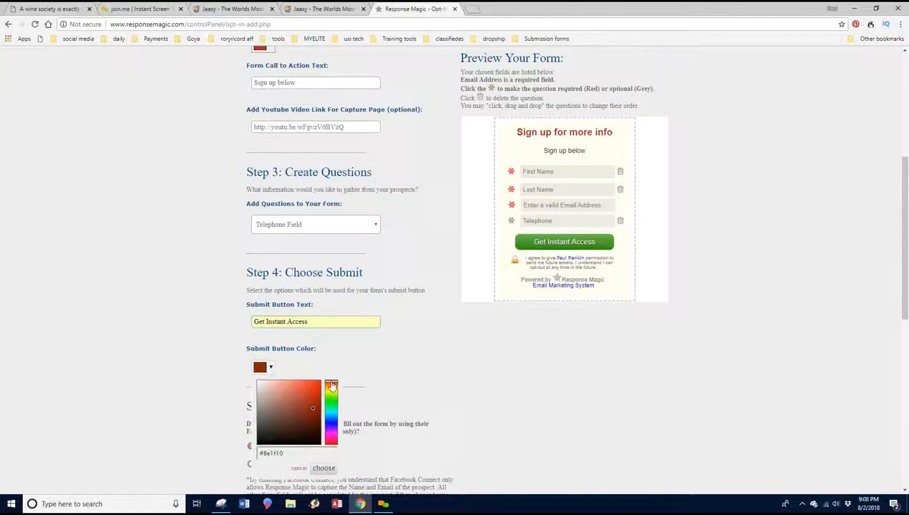
pyautogui.click(332, 384)
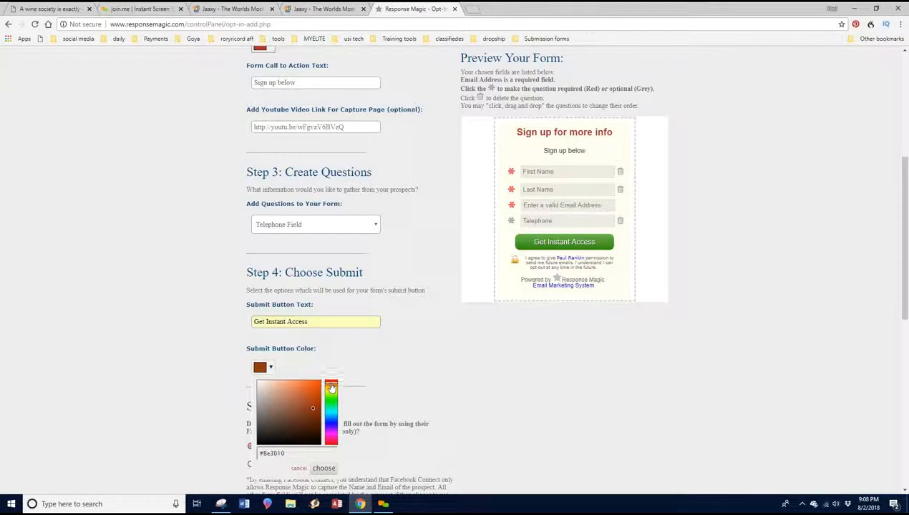
pyautogui.click(332, 443)
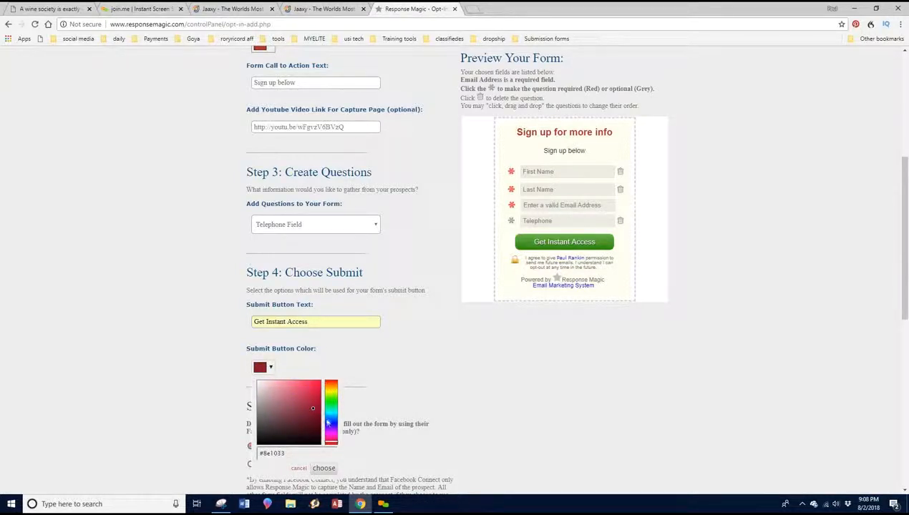
pyautogui.moveTo(313, 407); pyautogui.dragTo(324, 385)
pyautogui.click(407, 382)
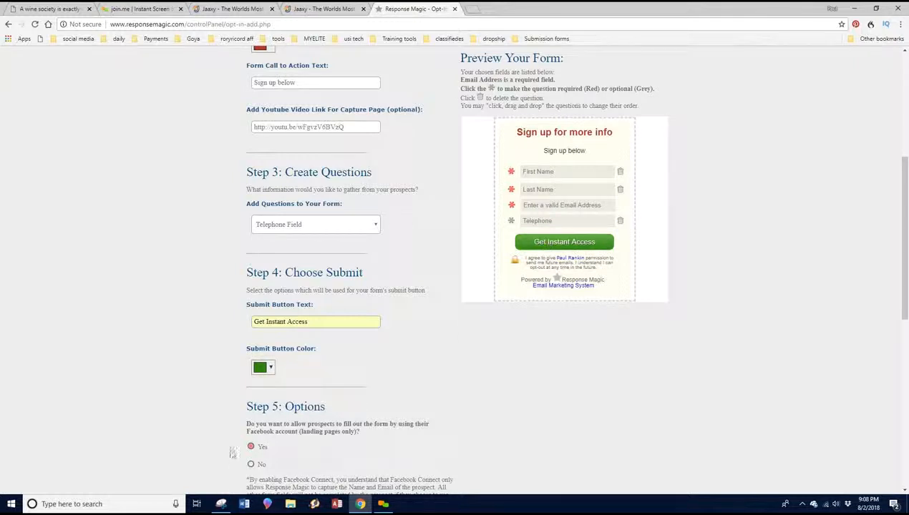
# - Choose No for letting prospects fill out the form with their Facebook account
pyautogui.scroll(-2, 236, 455)
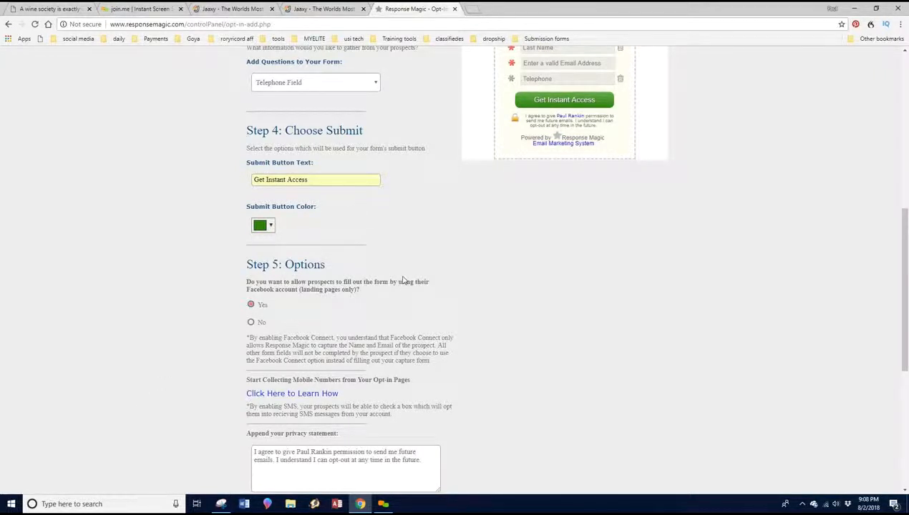
pyautogui.scroll(-2, 402, 280)
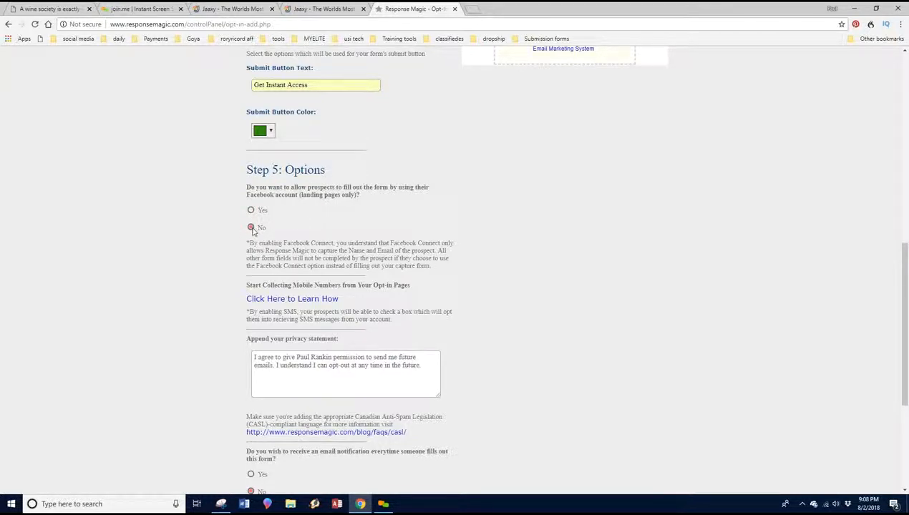
pyautogui.scroll(-1, 410, 265)
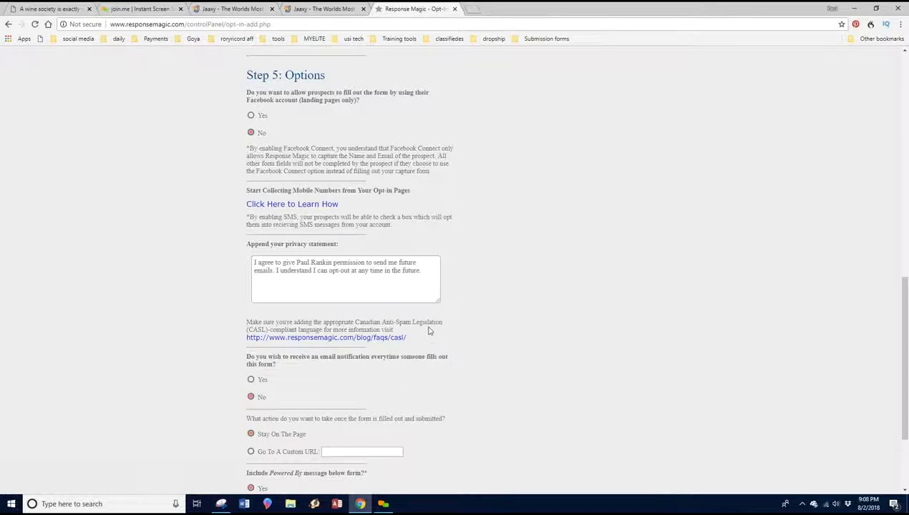
pyautogui.scroll(-1, 429, 330)
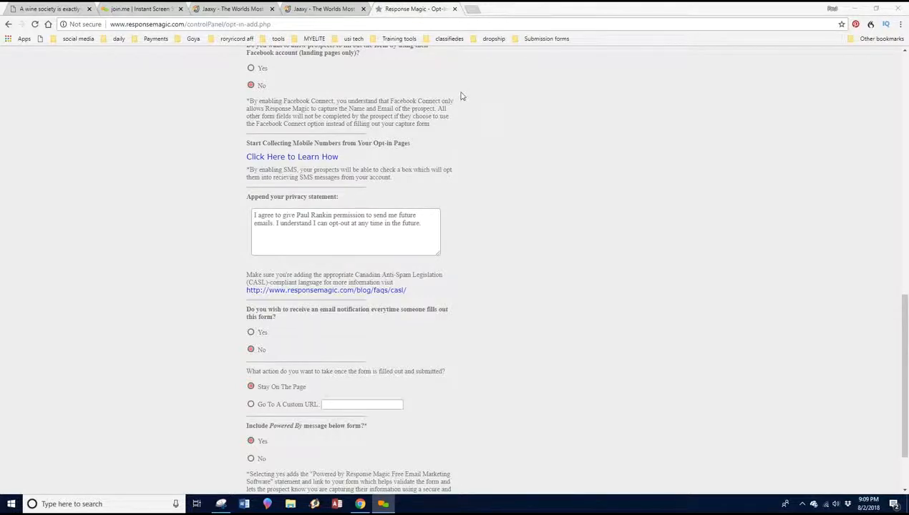
pyautogui.click(490, 13)
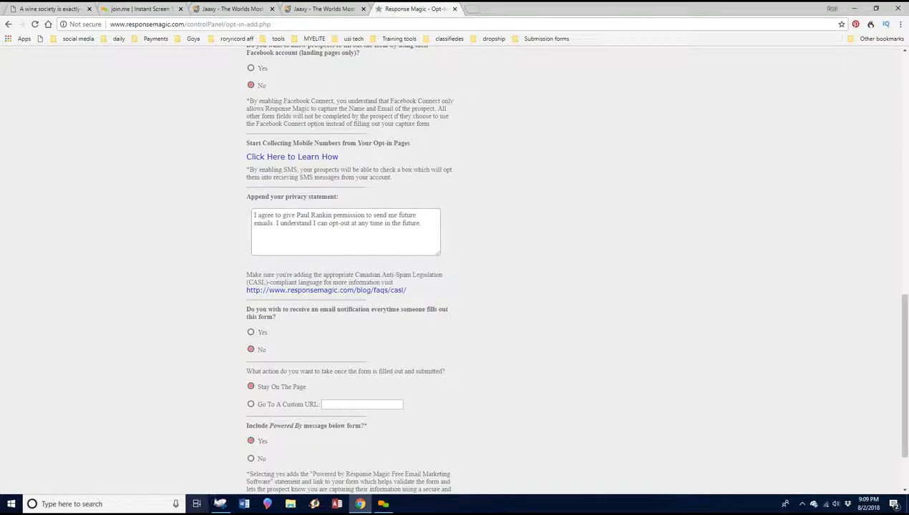
pyautogui.scroll(-2, 232, 279)
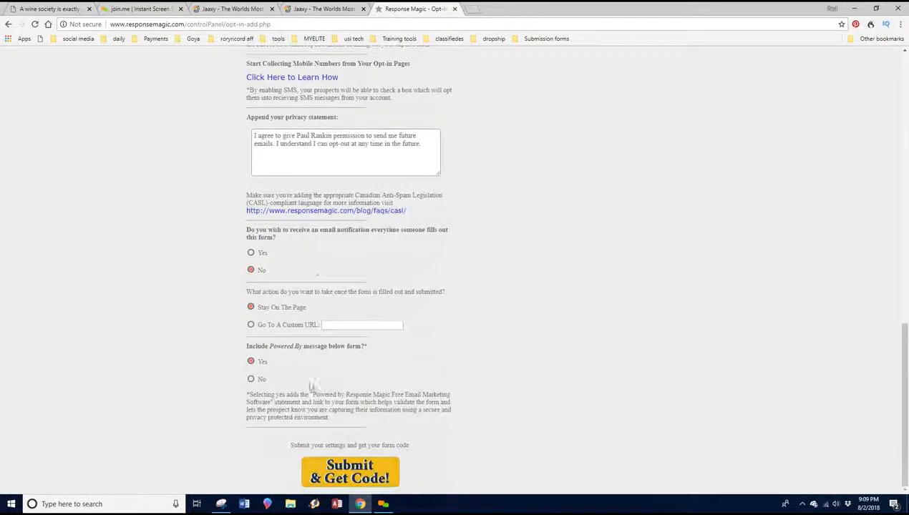
pyautogui.click(250, 324)
pyautogui.click(340, 324)
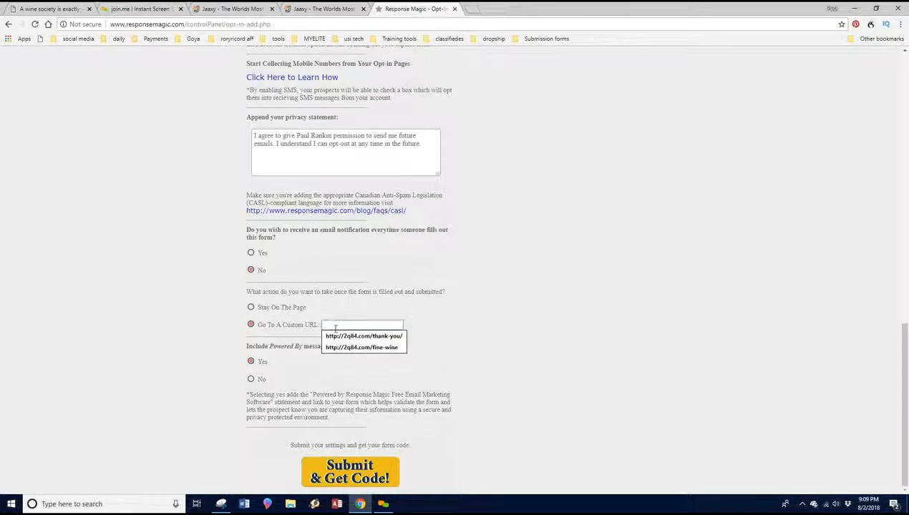
pyautogui.click(334, 335)
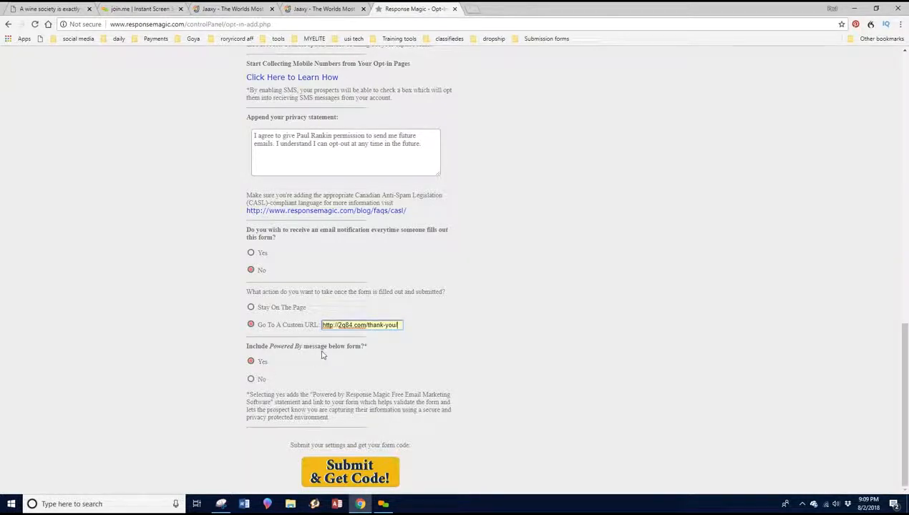
# - Assign the form to the existing Website Prospects list and submit the settings to get the form code
pyautogui.click(334, 472)
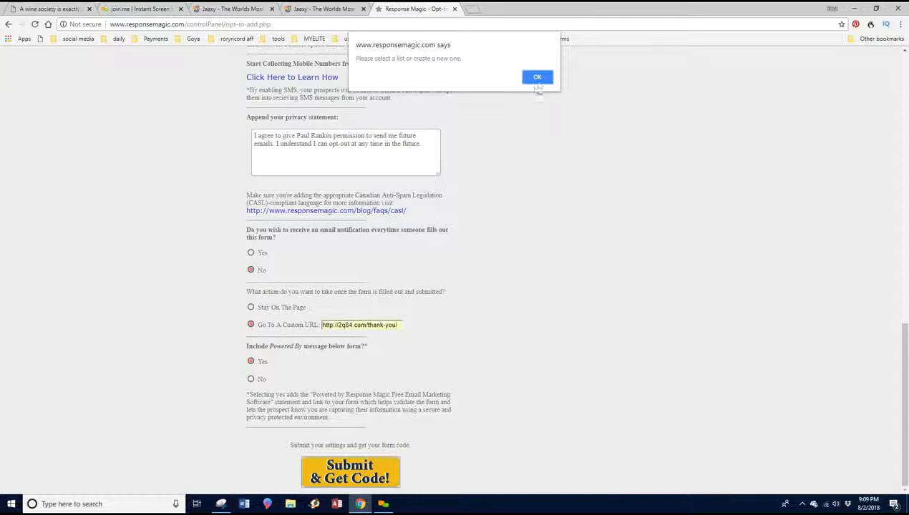
pyautogui.click(537, 77)
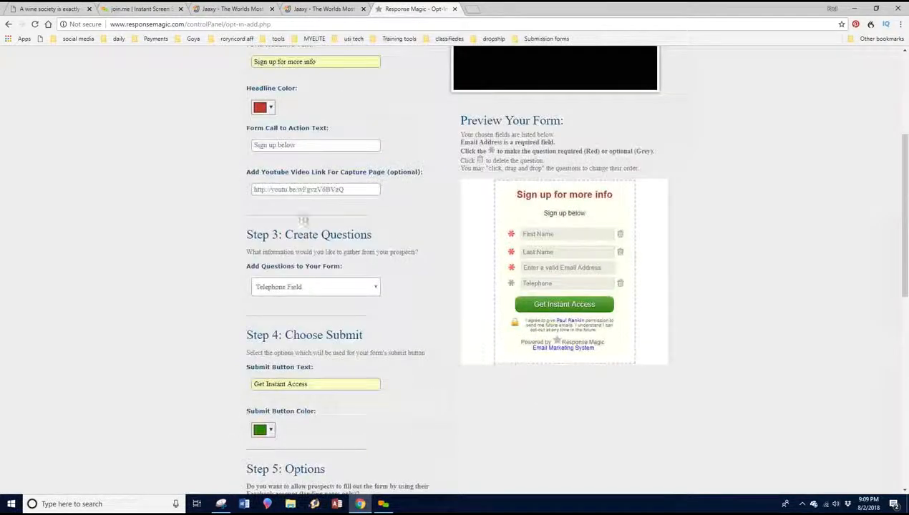
pyautogui.click(348, 181)
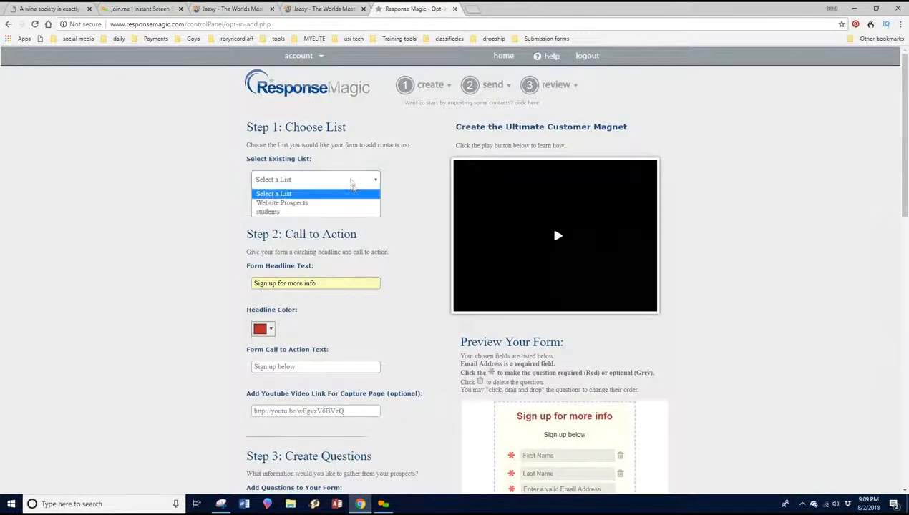
pyautogui.click(337, 203)
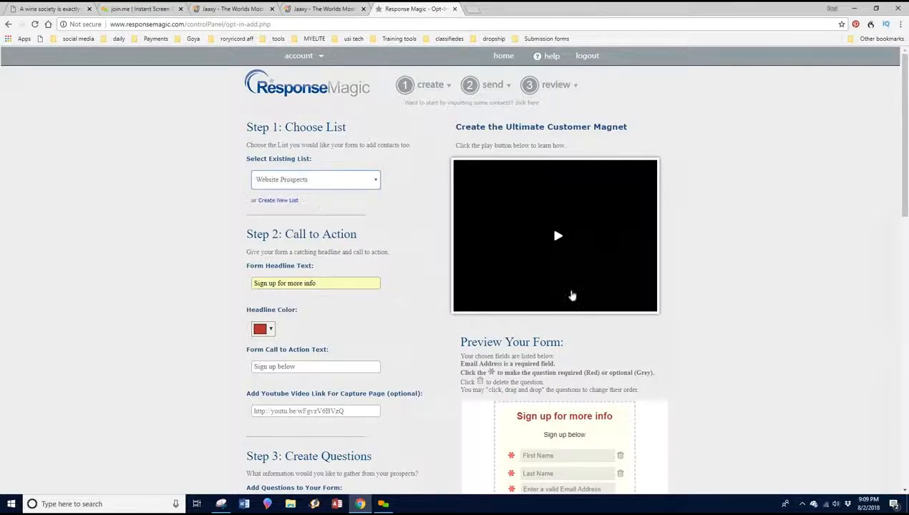
pyautogui.scroll(-1, 357, 335)
pyautogui.scroll(-20, 357, 335)
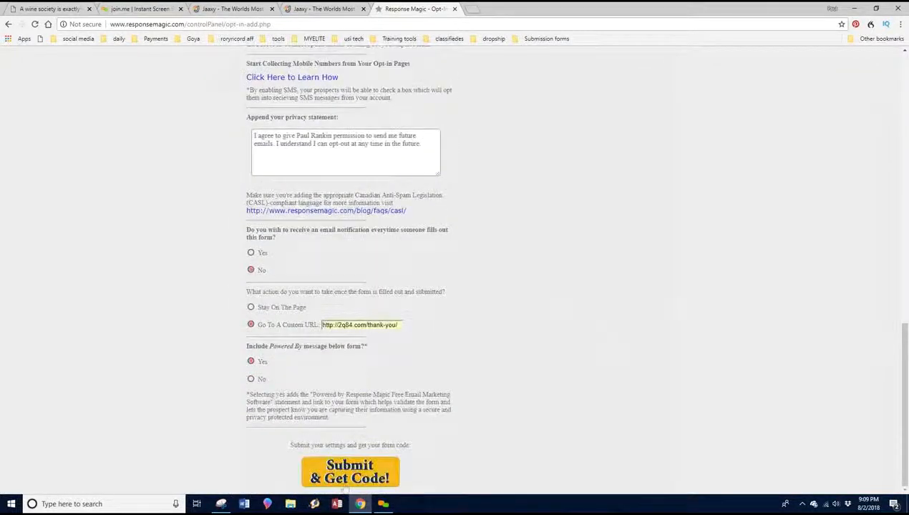
pyautogui.click(345, 479)
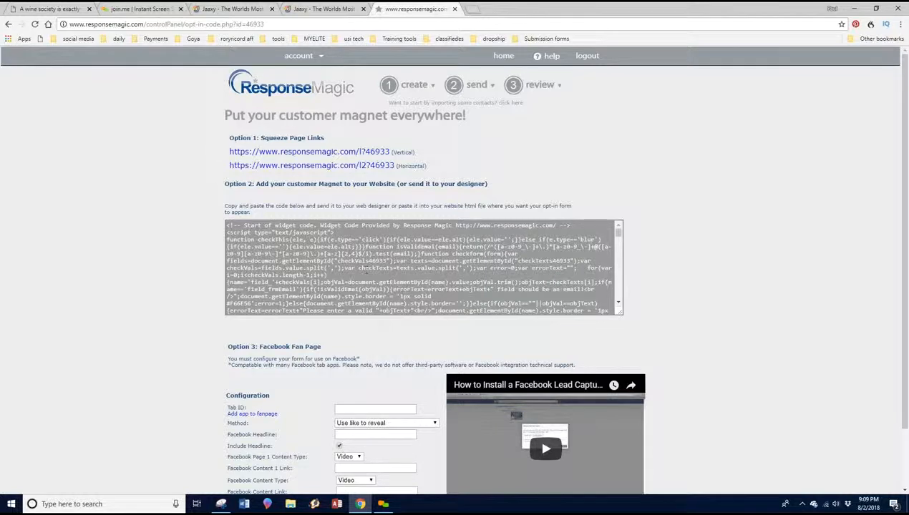
# - View the form's vertical and horizontal squeeze pages, then examine the website code and Facebook fan page options
pyautogui.click(328, 153)
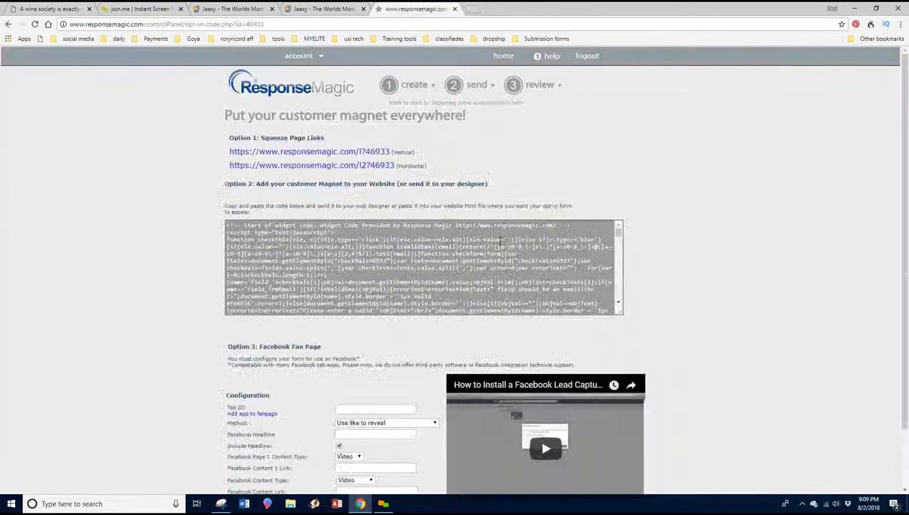
pyautogui.click(547, 8)
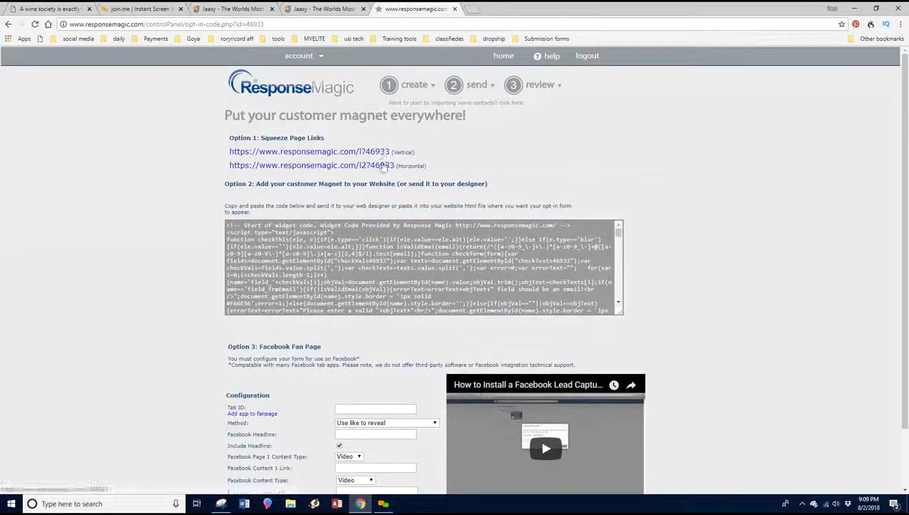
pyautogui.click(382, 167)
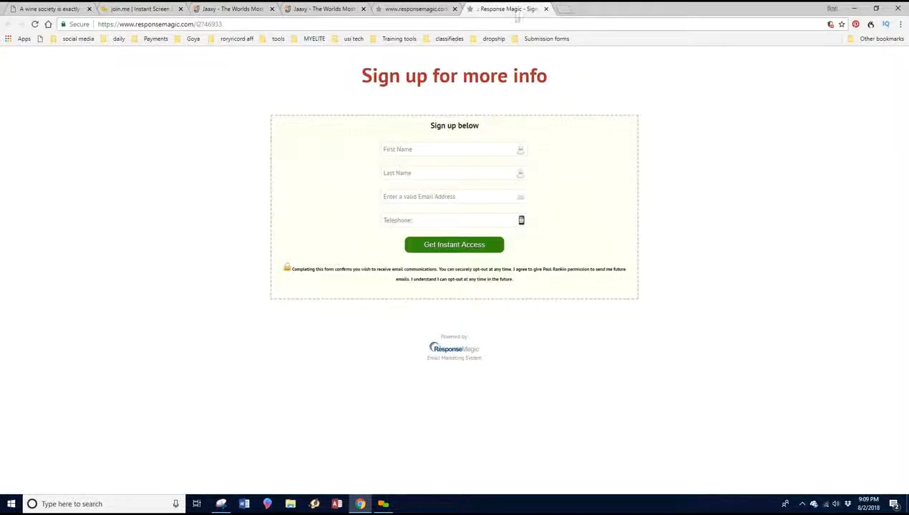
pyautogui.click(545, 8)
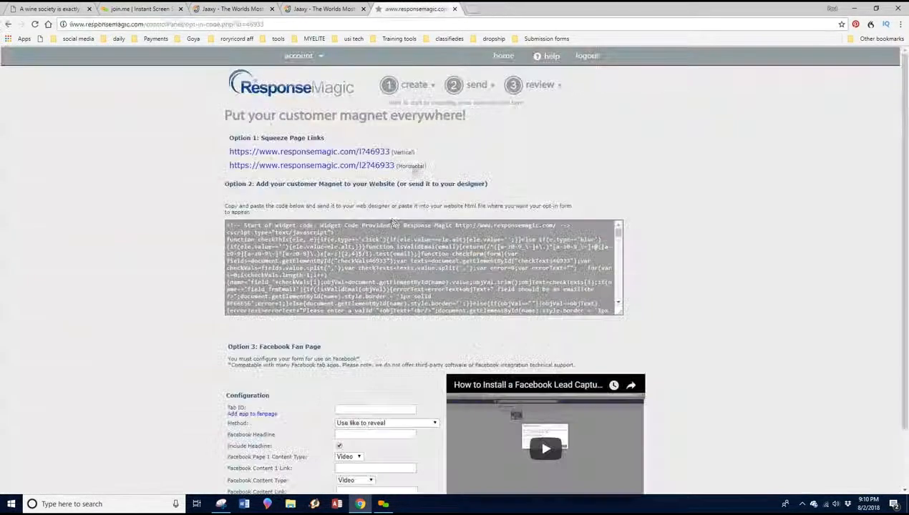
pyautogui.click(371, 153)
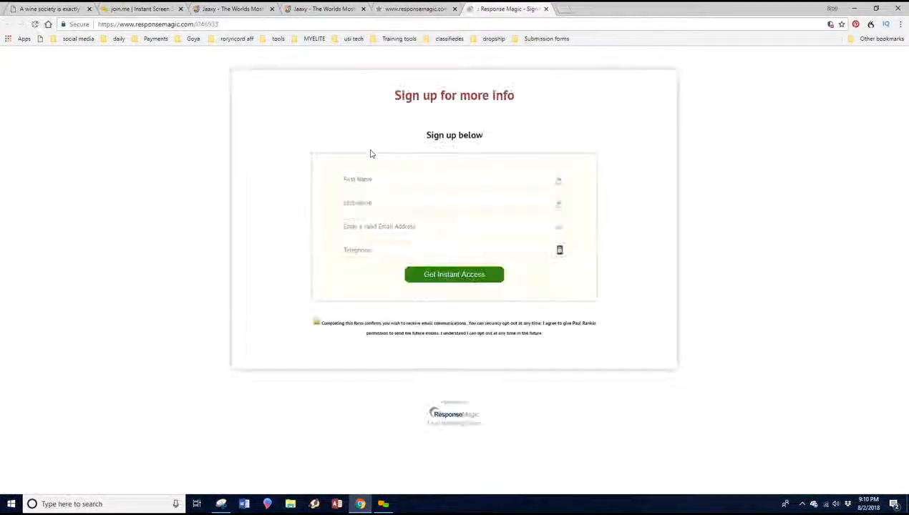
pyautogui.click(546, 8)
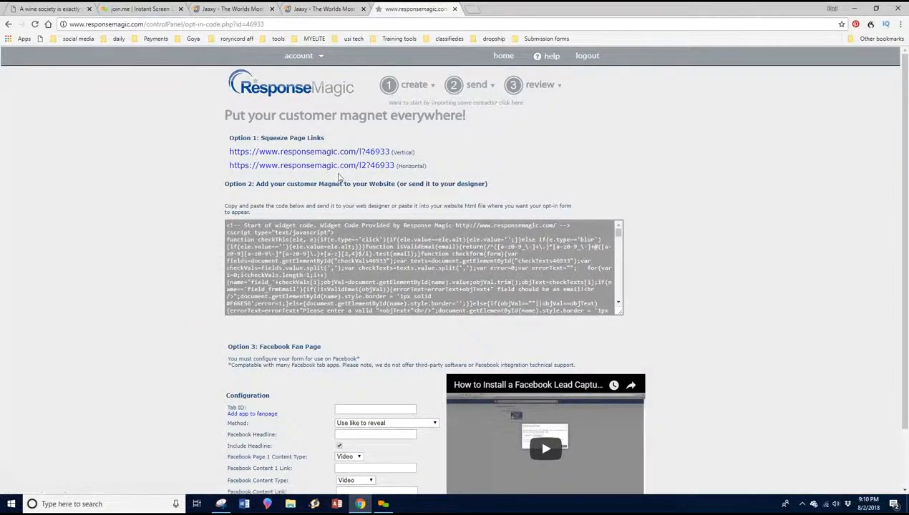
pyautogui.scroll(-1, 343, 188)
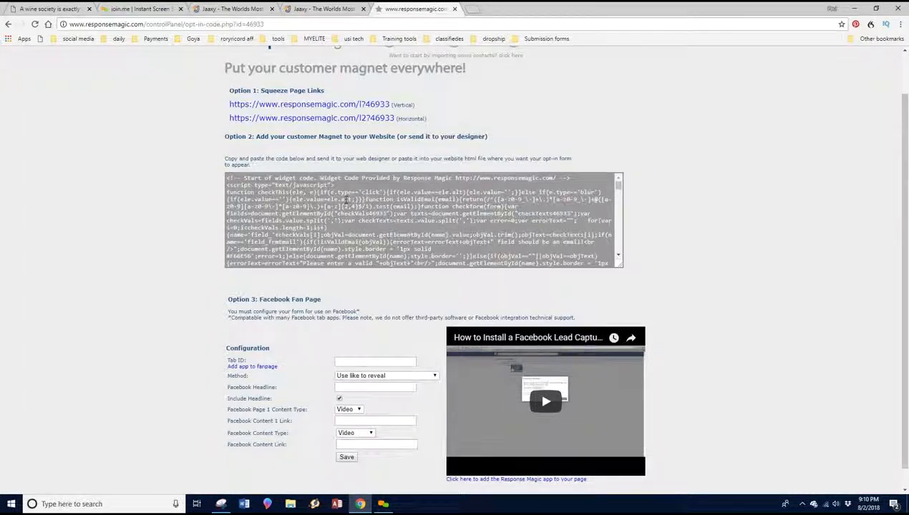
# - Select and copy the entire opt-in form code under Option 2 for adding the customer magnet to the website
pyautogui.hotkey('ctrl', 'a')
pyautogui.click(515, 120)
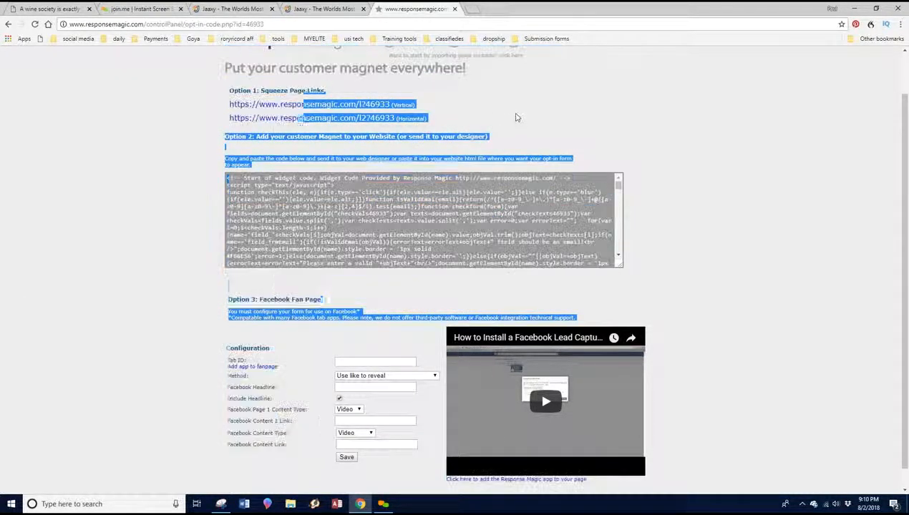
pyautogui.click(422, 224)
pyautogui.hotkey('ctrl', 'a')
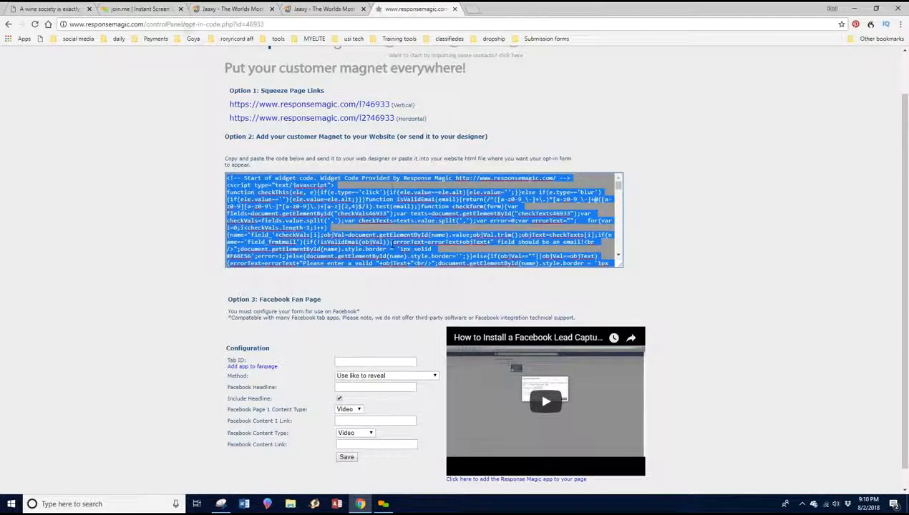
# - Check the sign-up form on the Wine Society page, then log in to the site's WordPress admin with the saved credentials
pyautogui.click(47, 8)
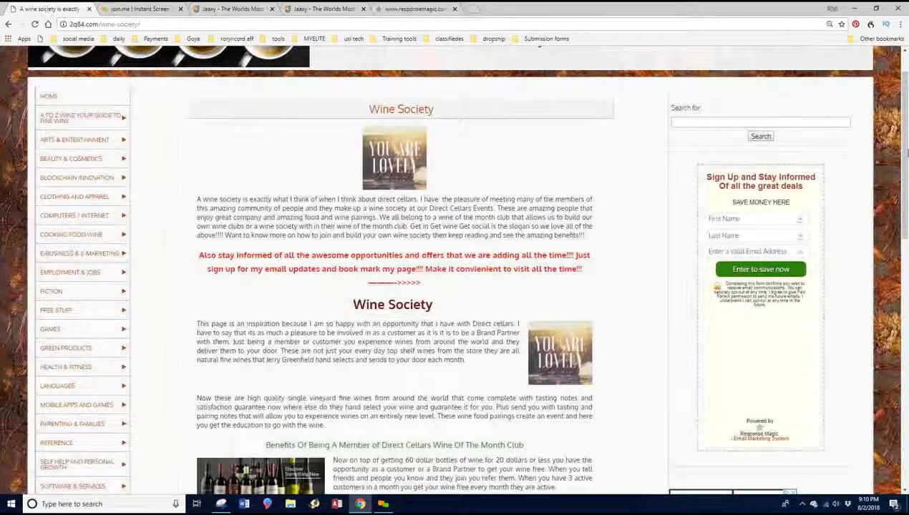
pyautogui.scroll(1, 198, 149)
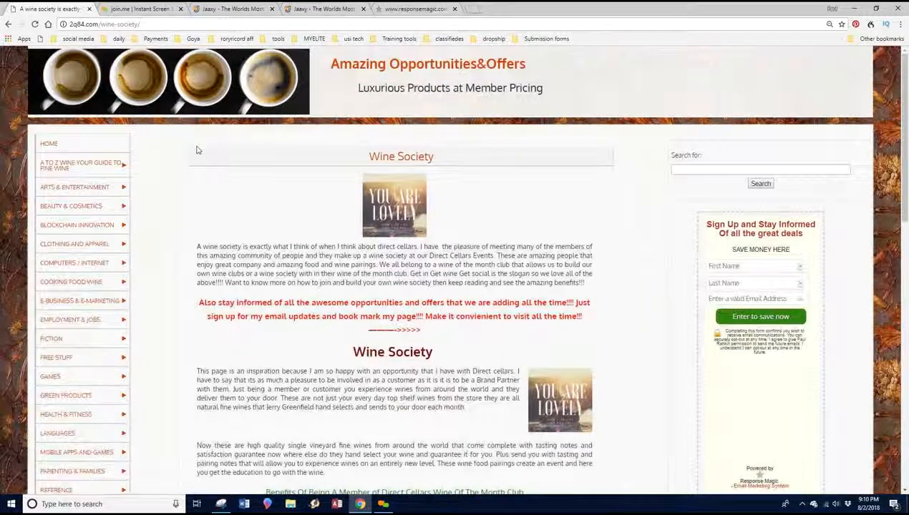
pyautogui.click(471, 10)
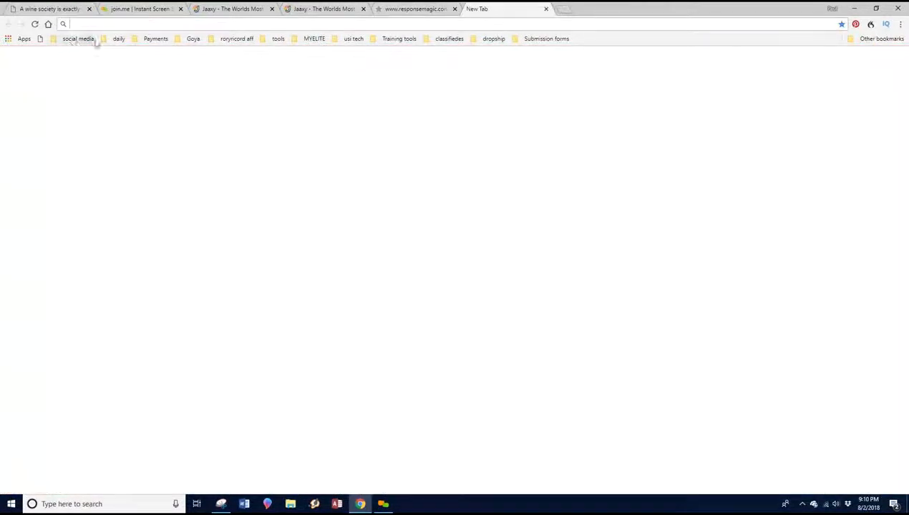
pyautogui.click(119, 39)
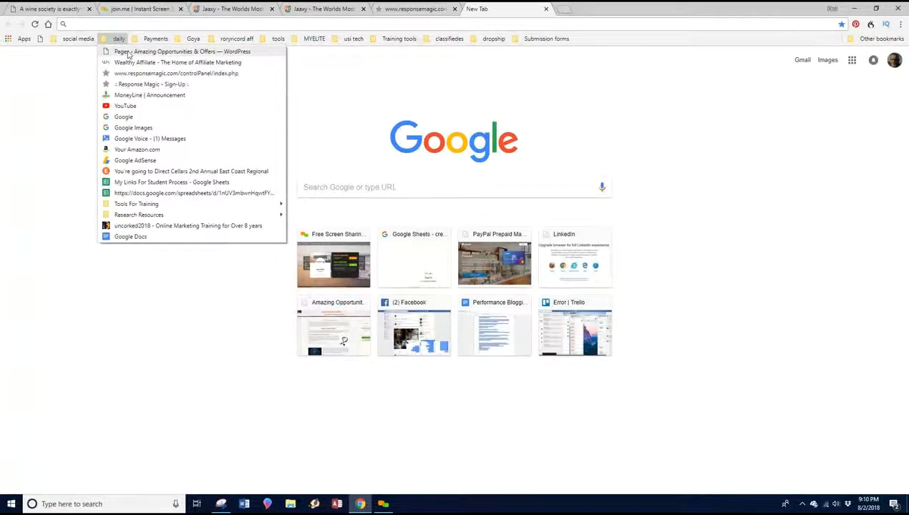
pyautogui.click(120, 52)
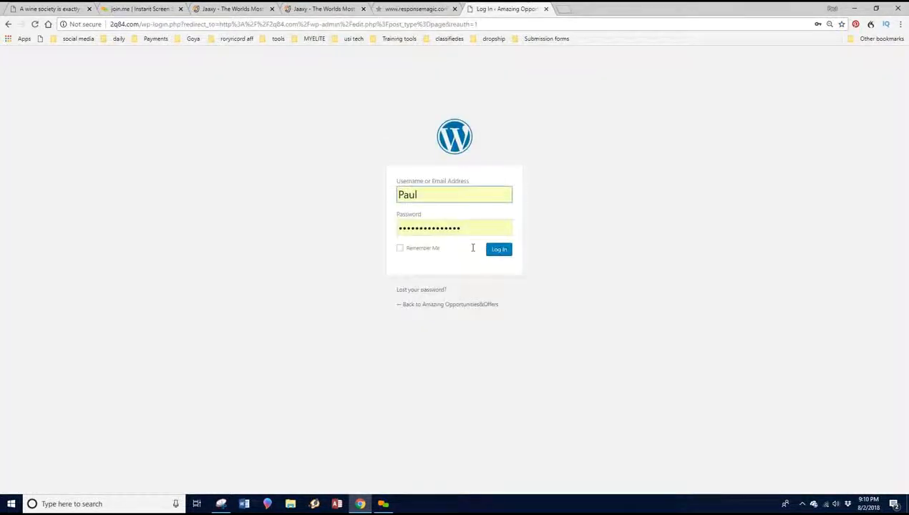
pyautogui.click(499, 252)
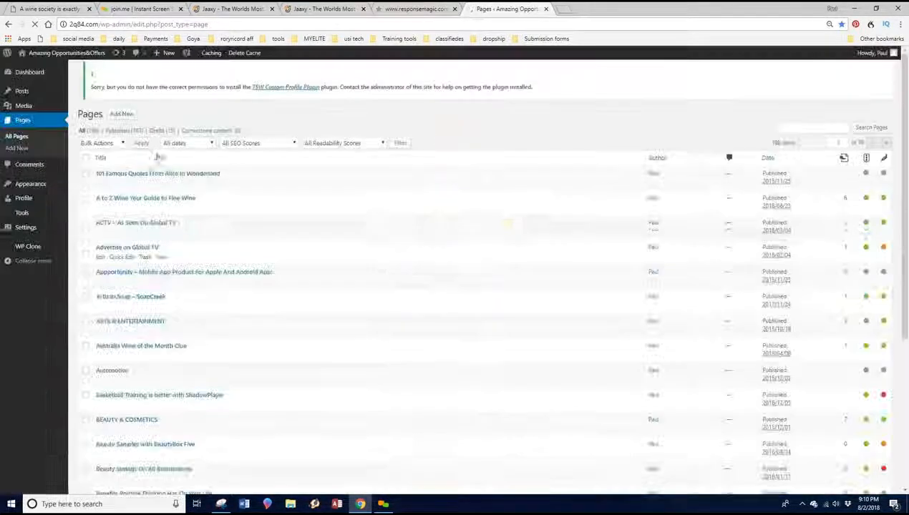
# - Open the WordPress site's Widgets settings and expand the Right Content Sidebar area
pyautogui.moveTo(32, 184)
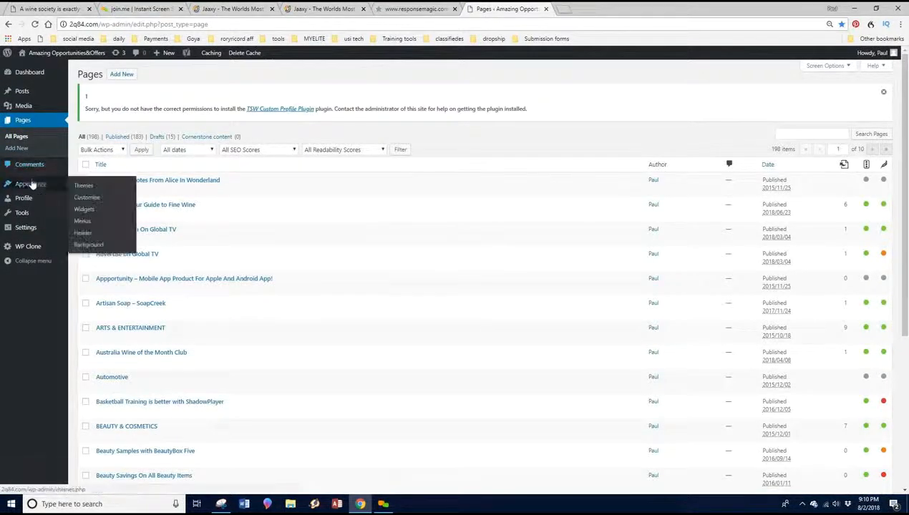
pyautogui.click(84, 211)
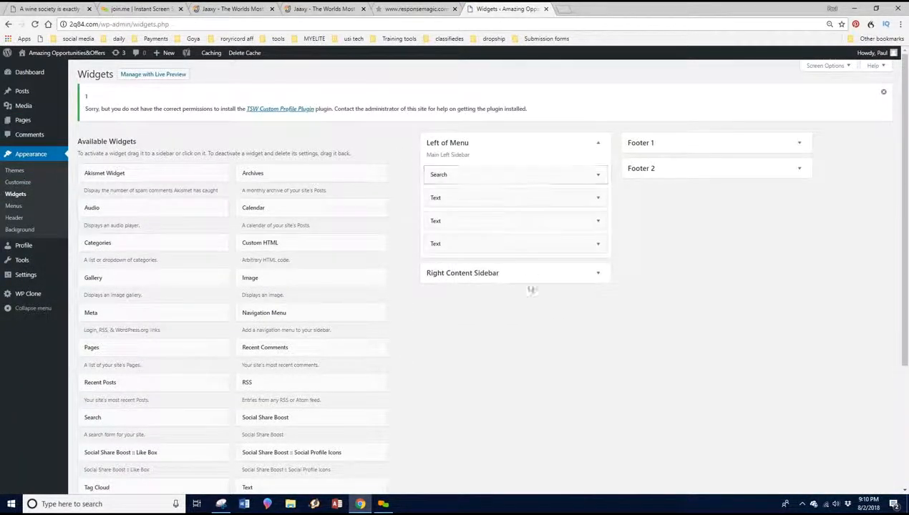
pyautogui.click(598, 276)
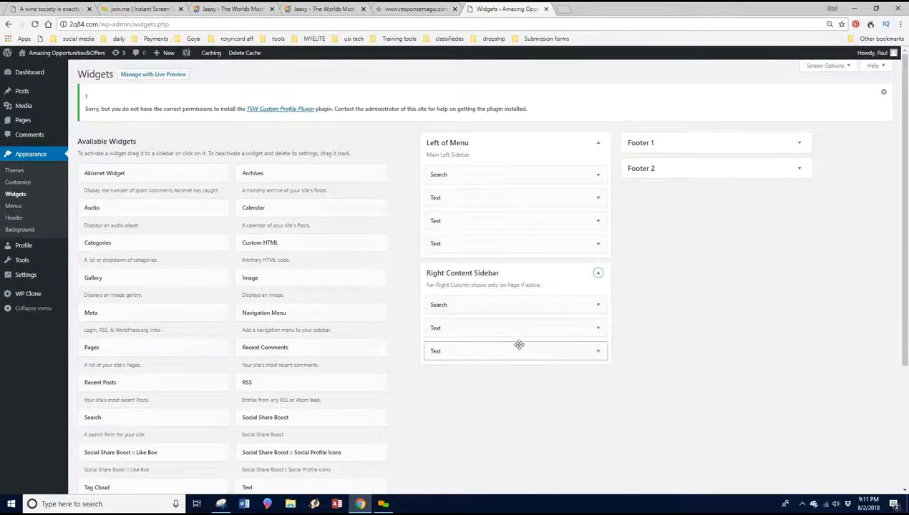
# - Examine the existing opt-in form in the first Text widget of Left of Menu in Visual and Text modes, then collapse the widget
pyautogui.click(489, 202)
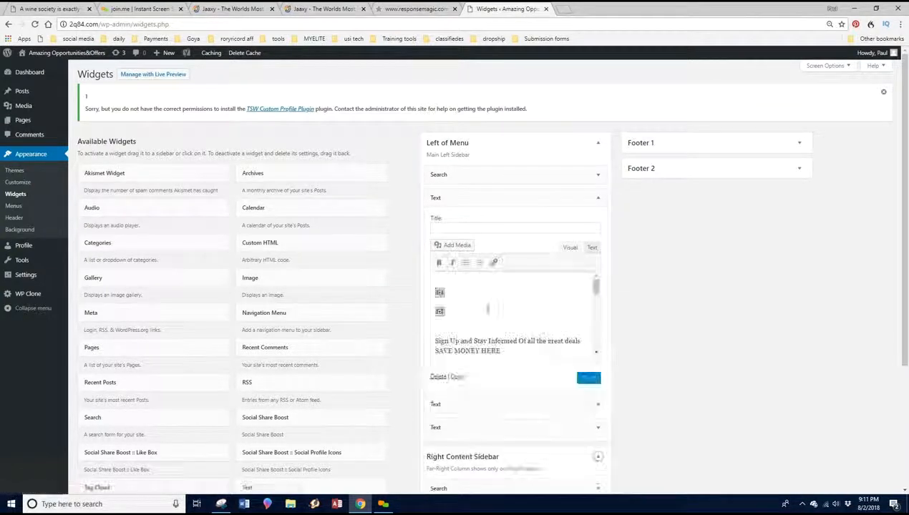
pyautogui.scroll(-3, 501, 315)
pyautogui.scroll(-5, 500, 327)
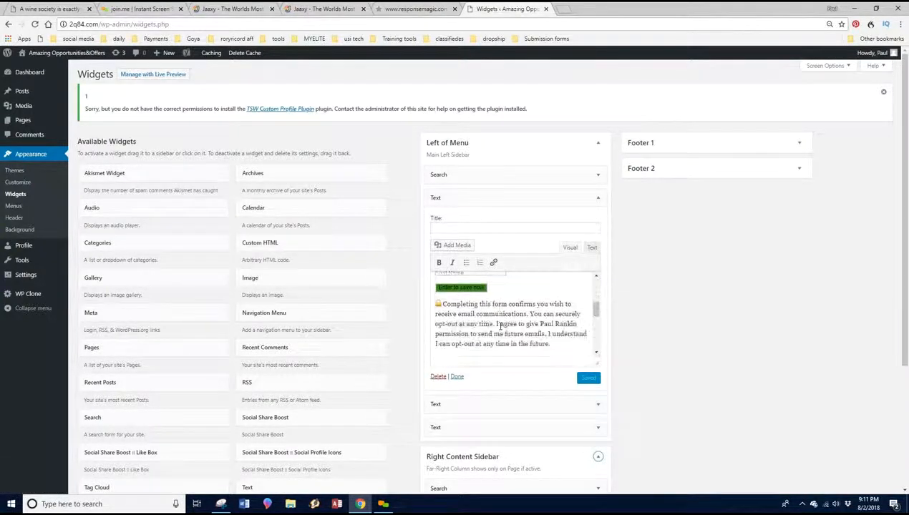
pyautogui.scroll(5, 506, 326)
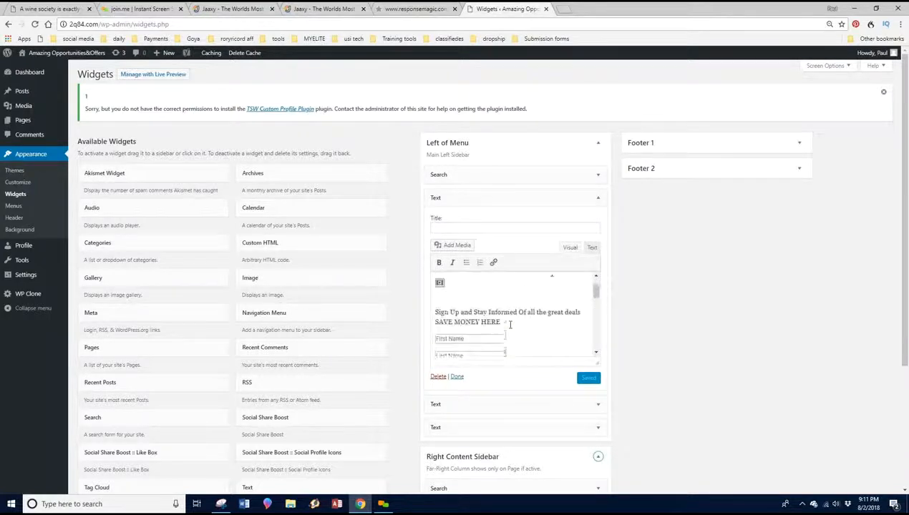
pyautogui.click(591, 248)
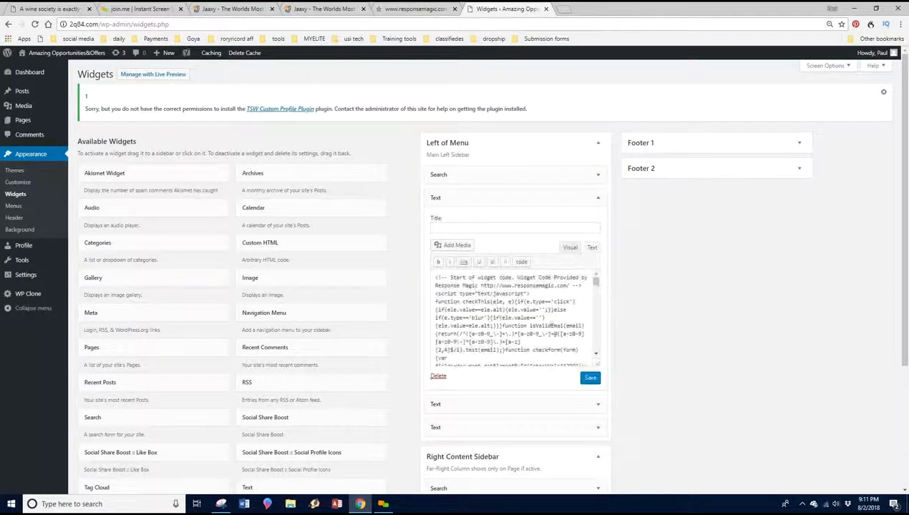
pyautogui.scroll(-10, 520, 306)
pyautogui.scroll(-8, 518, 308)
pyautogui.scroll(-3, 520, 322)
pyautogui.click(570, 248)
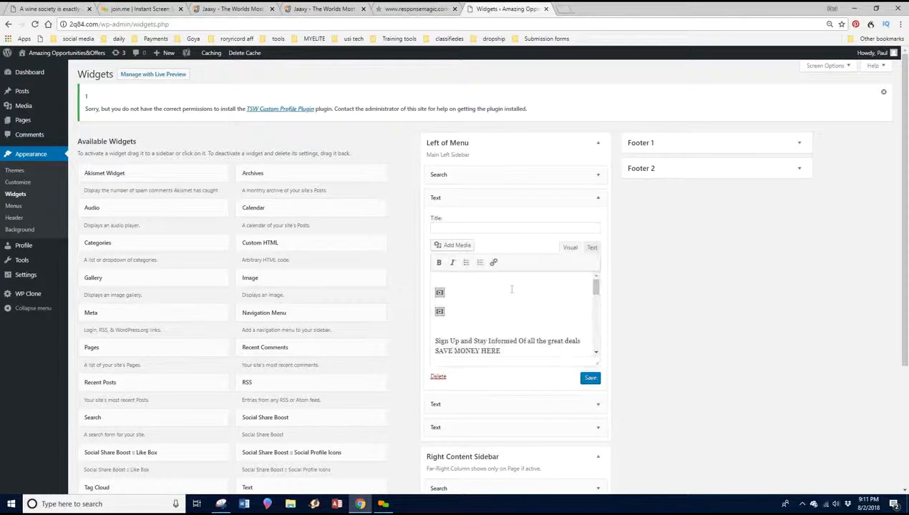
pyautogui.scroll(-8, 527, 324)
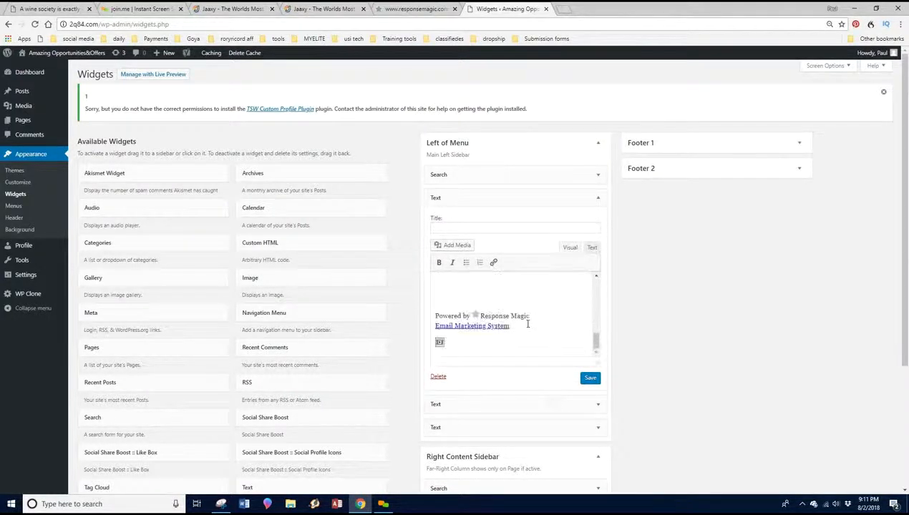
pyautogui.scroll(8, 526, 320)
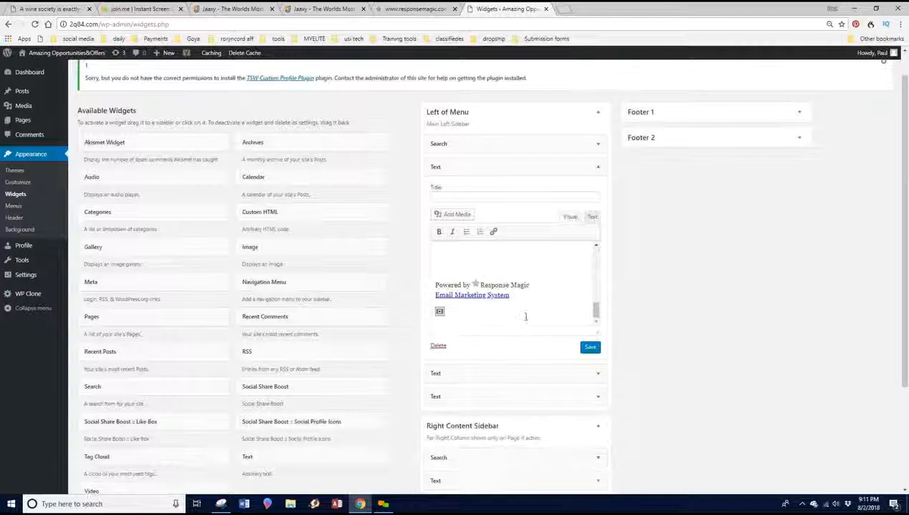
pyautogui.scroll(5, 521, 309)
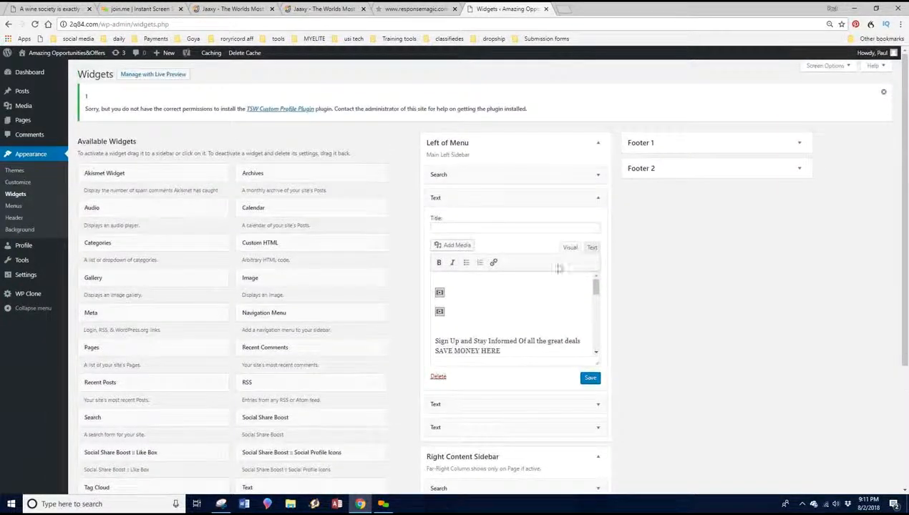
pyautogui.click(592, 249)
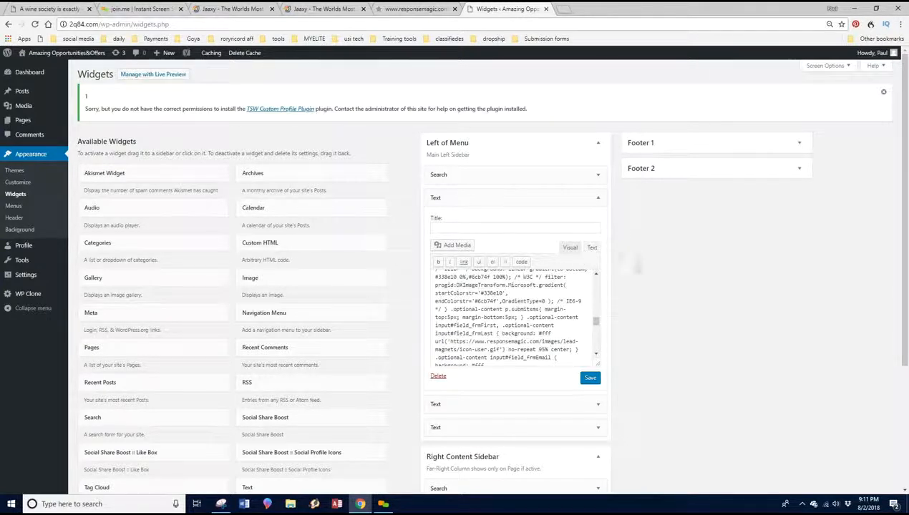
pyautogui.click(599, 200)
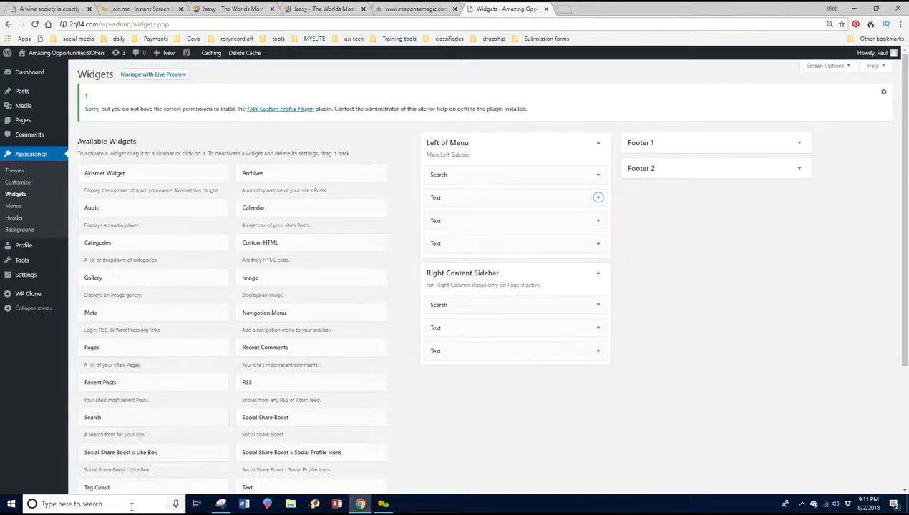
# - Add a new Text widget below Search in Left of Menu, paste the opt-in code into its Visual editor and save it
pyautogui.scroll(-2, 177, 382)
pyautogui.moveTo(270, 351); pyautogui.dragTo(460, 200)
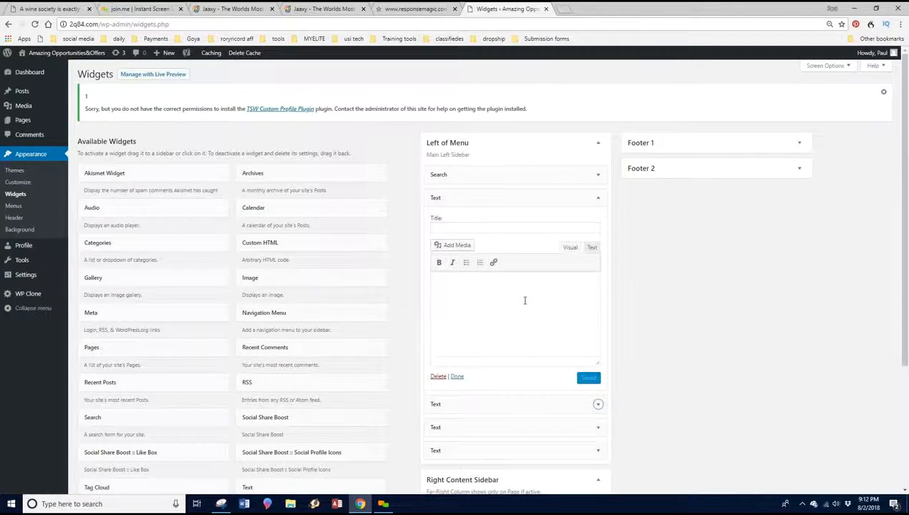
pyautogui.hotkey('ctrl', 'v')
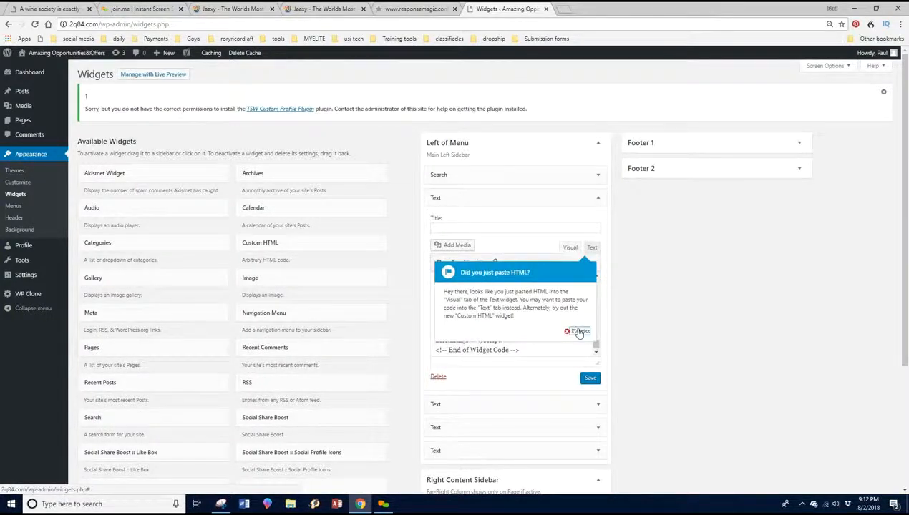
pyautogui.click(579, 332)
pyautogui.click(590, 380)
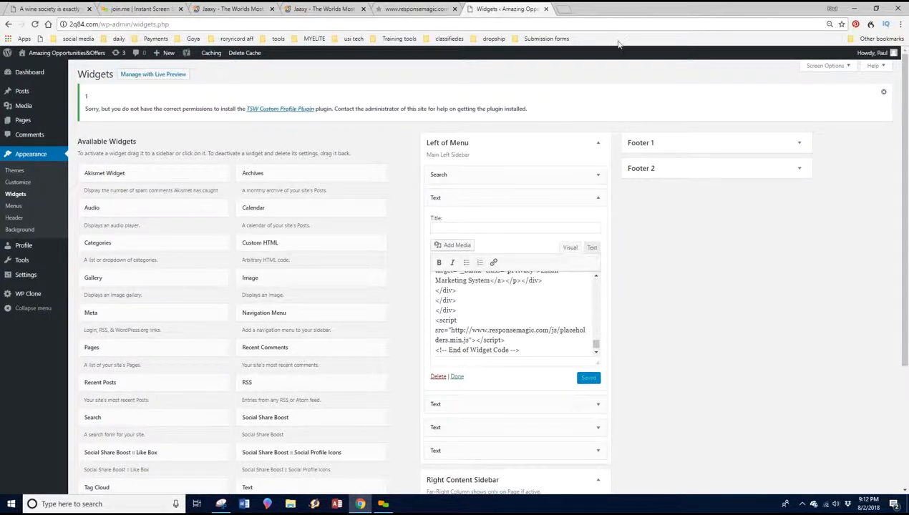
# - Cancel leaving the Widgets page and save the existing opt-in form's Text widget just below the new one
pyautogui.click(52, 53)
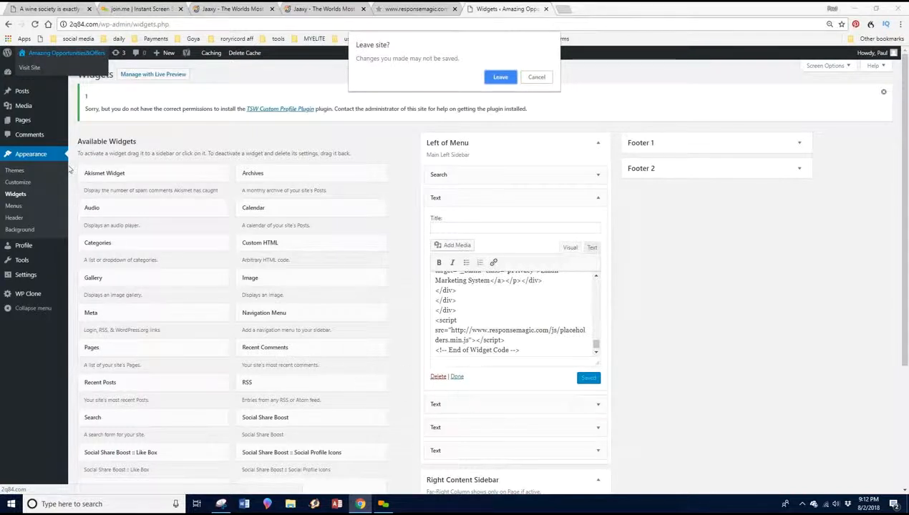
pyautogui.click(542, 77)
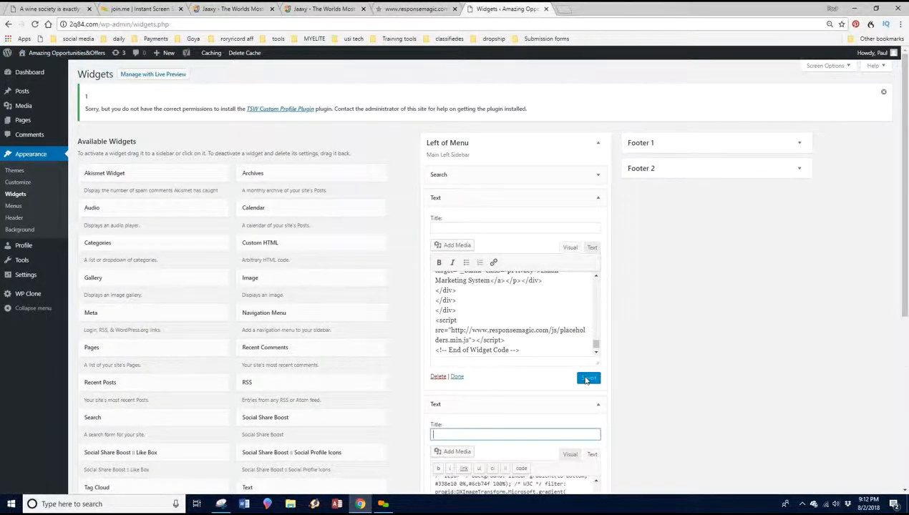
pyautogui.scroll(-3, 659, 357)
pyautogui.click(589, 435)
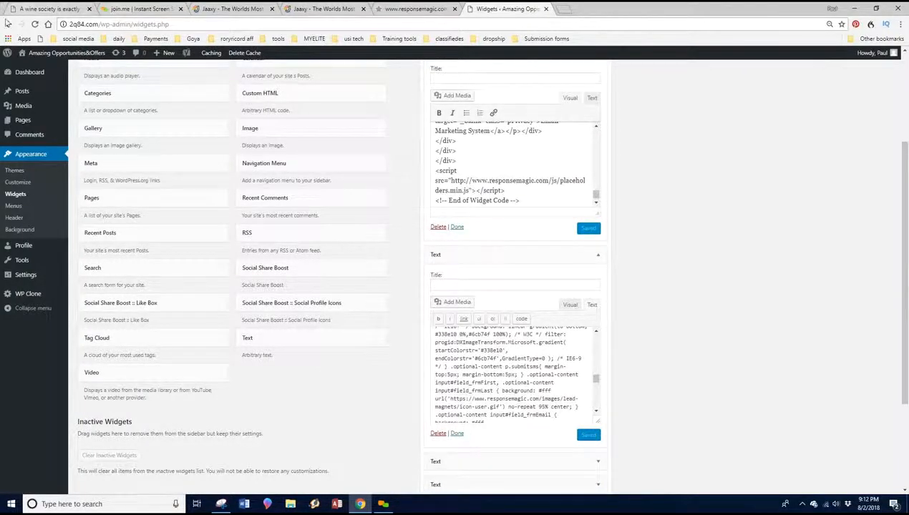
# - Visit the live site, examine how the pasted widget appears in the sidebar, and compare it with the ResponseMagic code
pyautogui.click(71, 54)
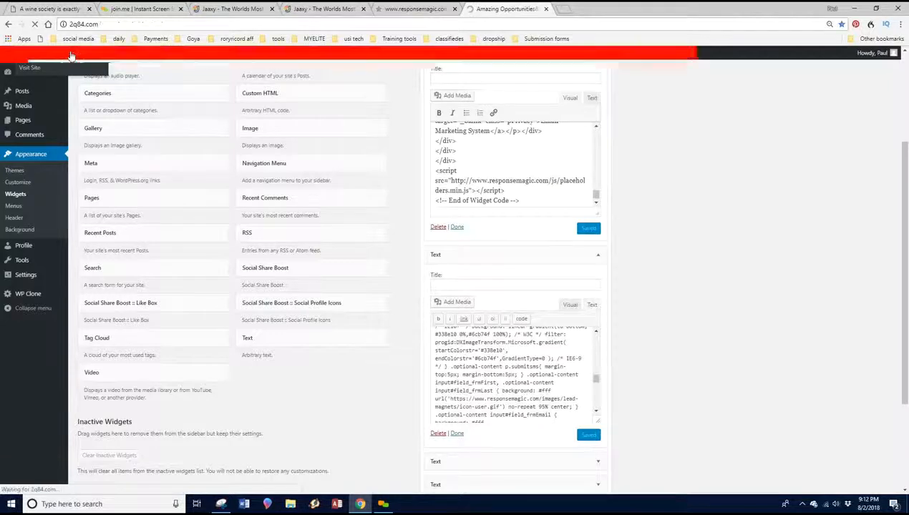
pyautogui.scroll(-5, 450, 272)
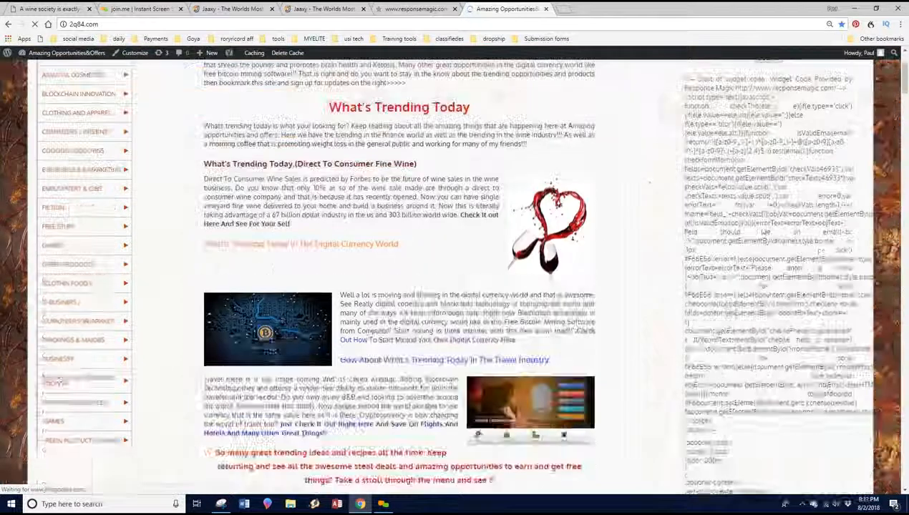
pyautogui.scroll(-4, 750, 362)
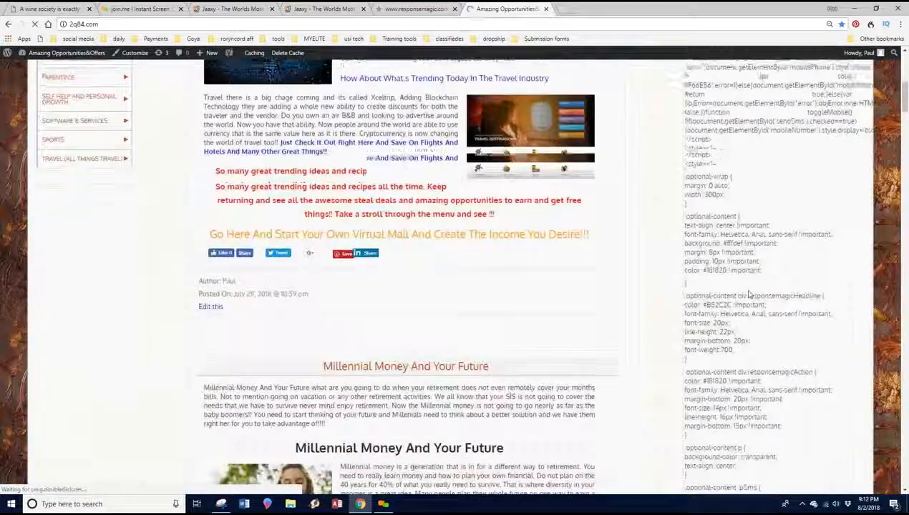
pyautogui.scroll(-4, 747, 279)
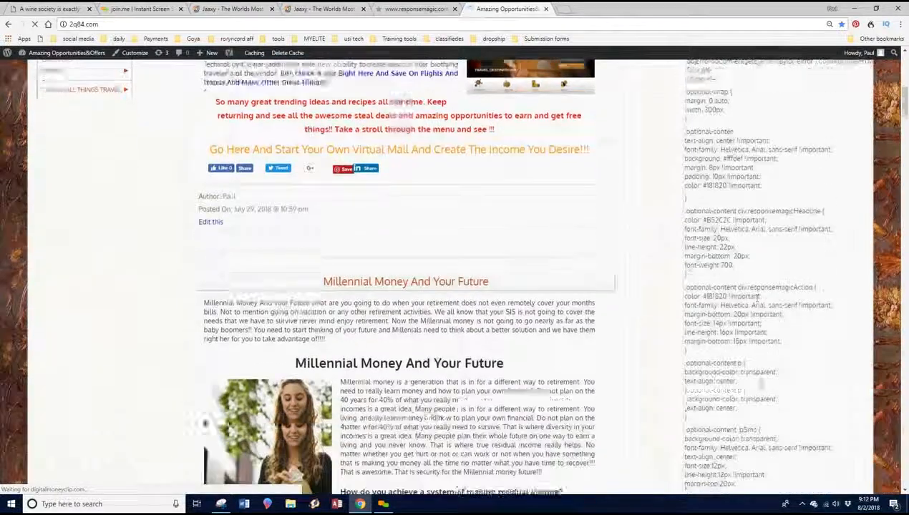
pyautogui.scroll(-5, 744, 275)
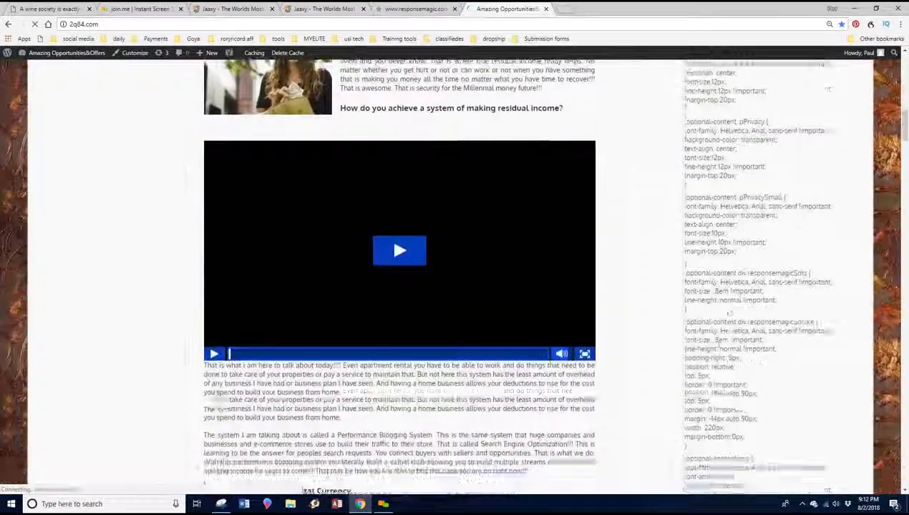
pyautogui.scroll(20, 730, 394)
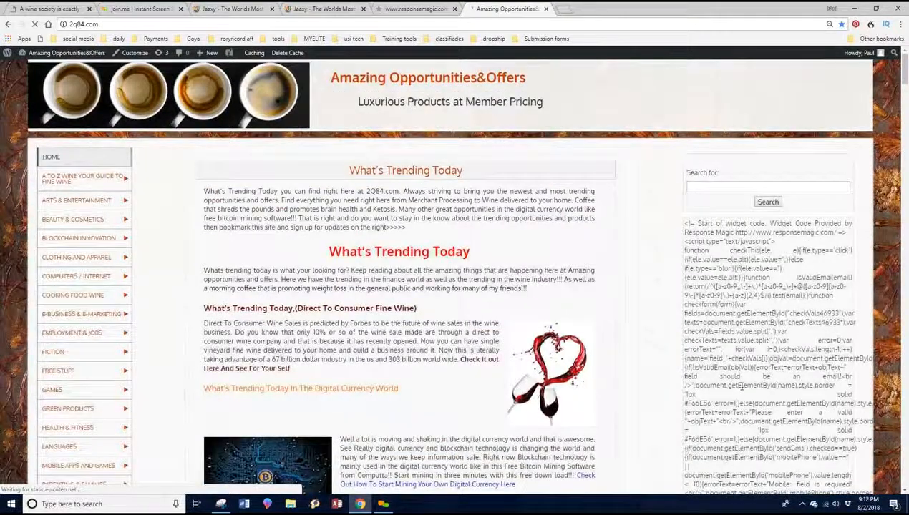
pyautogui.click(415, 9)
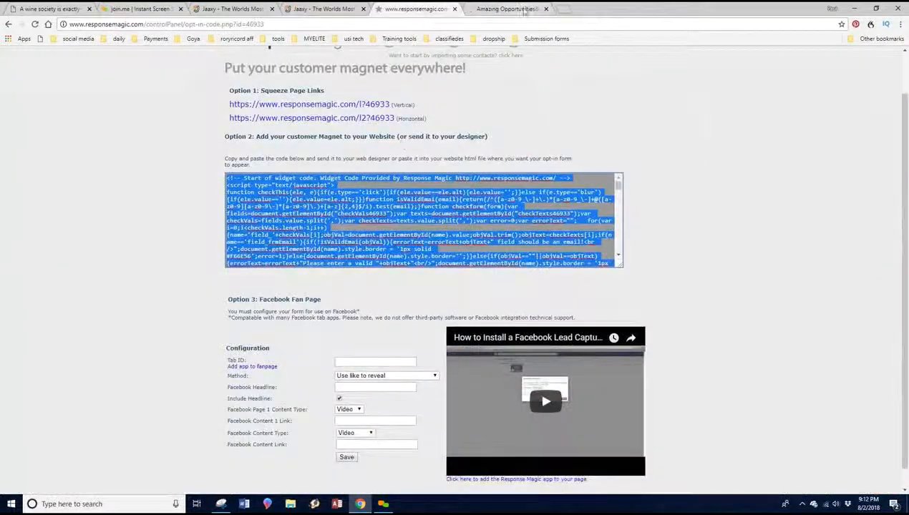
pyautogui.click(524, 10)
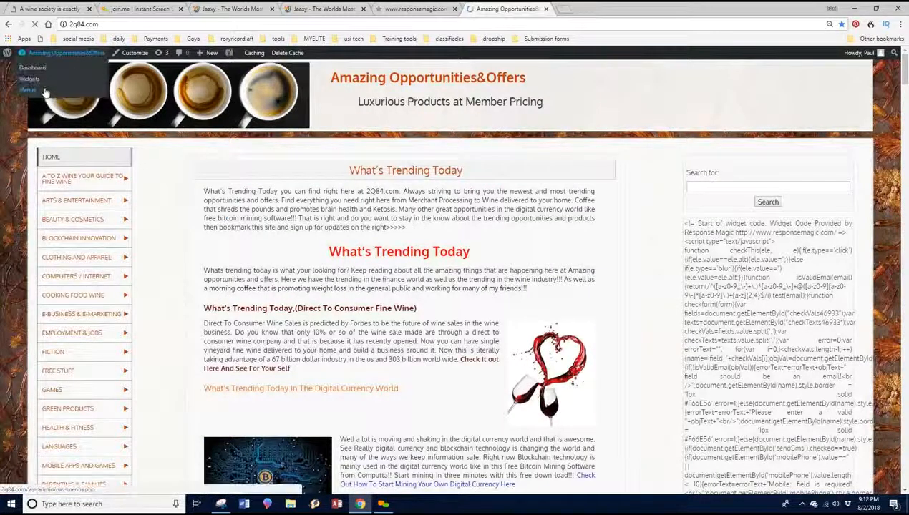
# - Return to the Widgets page, expand Right Content Sidebar, and check the contents of its first Text widget before collapsing it
pyautogui.click(40, 78)
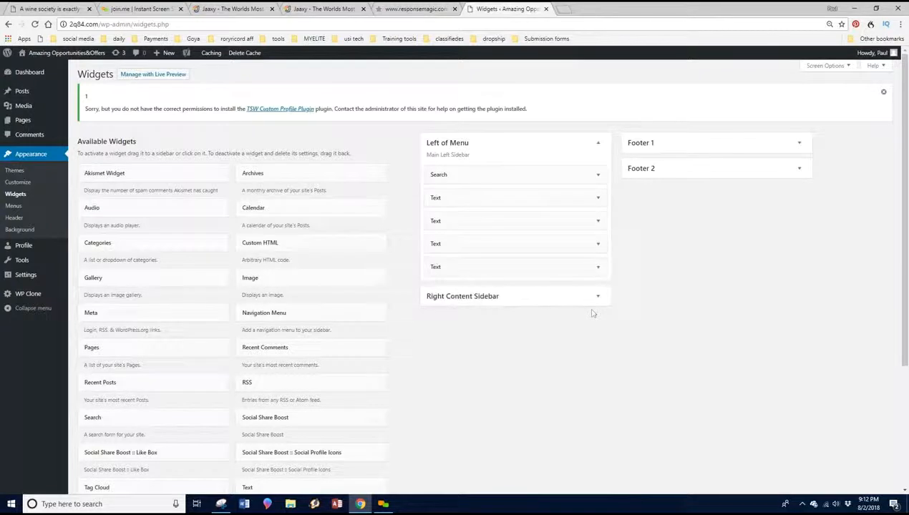
pyautogui.click(598, 297)
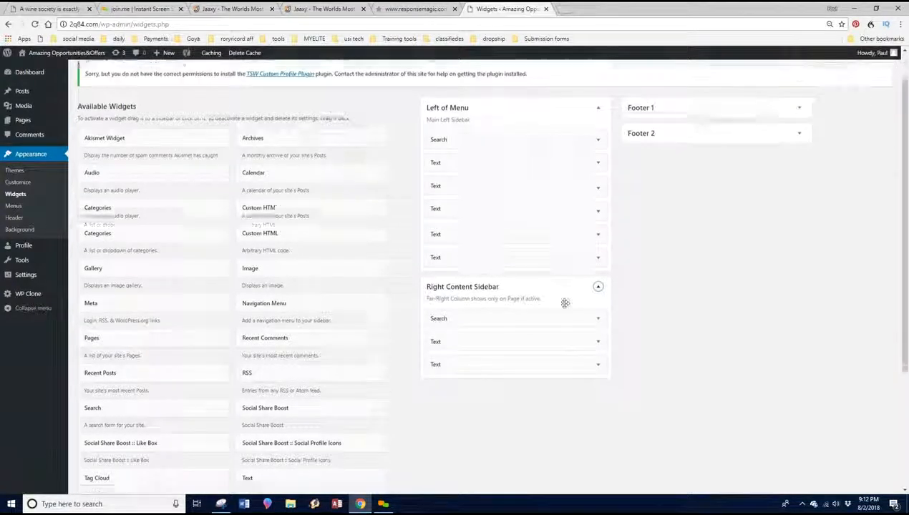
pyautogui.scroll(-2, 574, 296)
pyautogui.click(598, 256)
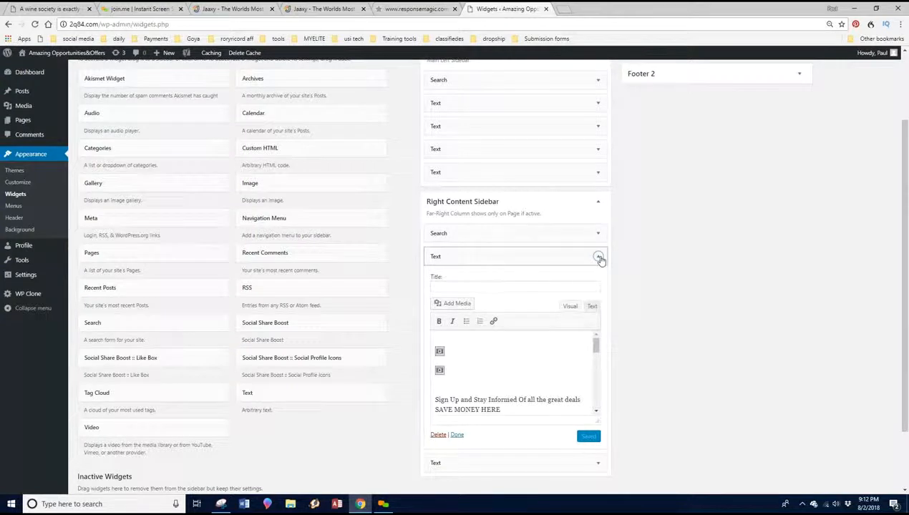
pyautogui.click(598, 257)
# - Review the raw opt-in code in the Text widget just below Search in Left of Menu and delete that widget
pyautogui.scroll(2, 607, 287)
pyautogui.click(597, 199)
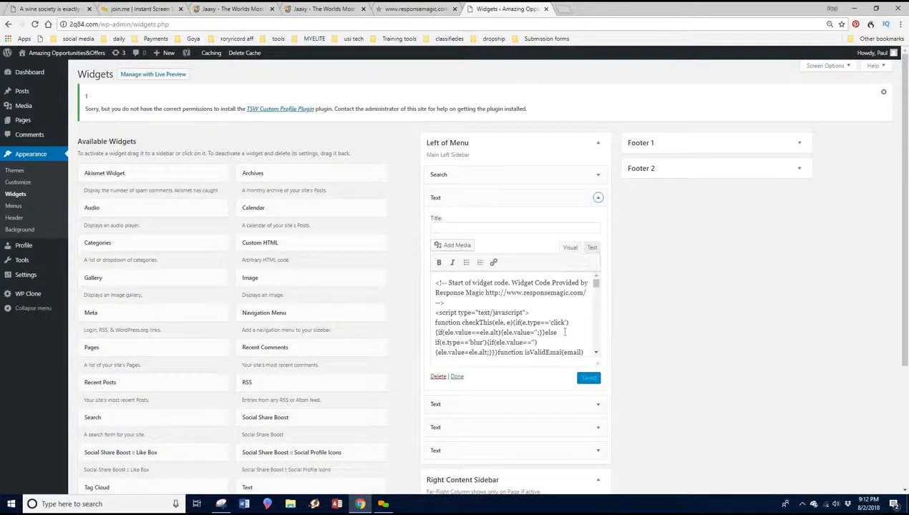
pyautogui.scroll(-6, 559, 316)
pyautogui.scroll(6, 558, 316)
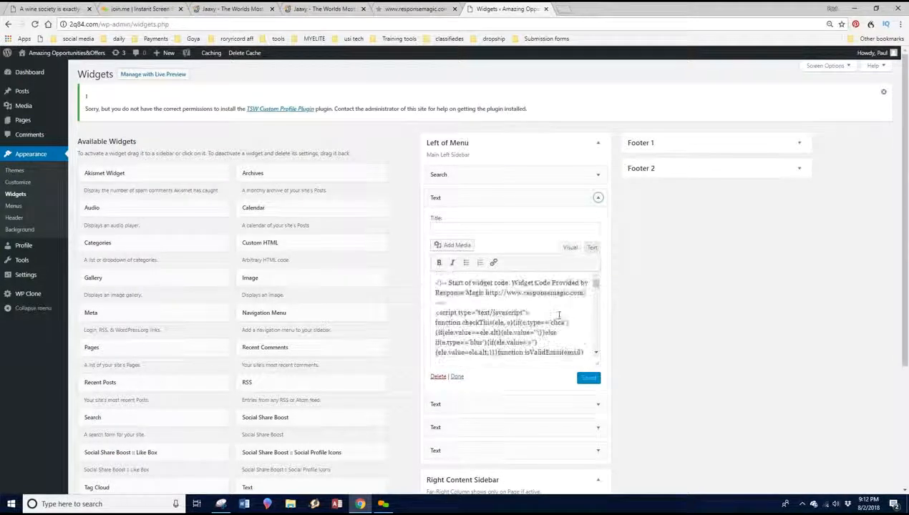
pyautogui.click(438, 377)
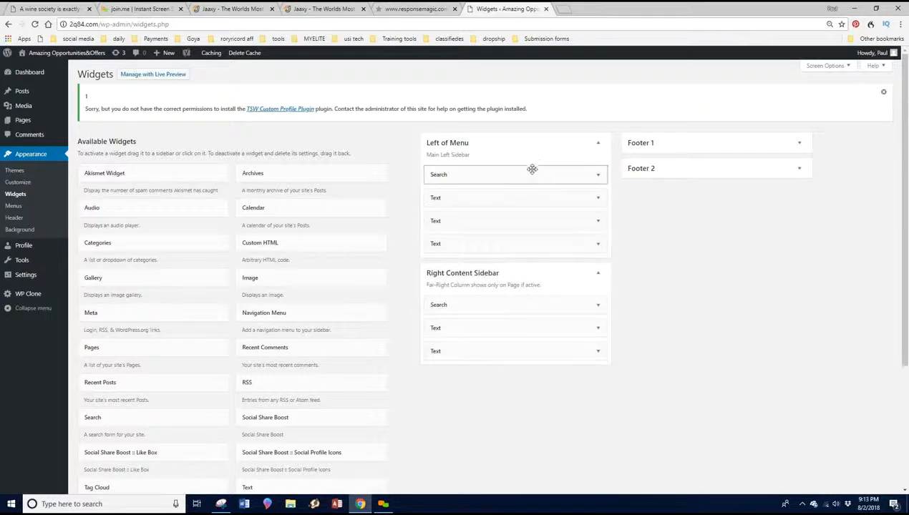
# - Open the original opt-in form's Text widget below Search in Left of Menu and examine its code in Text mode
pyautogui.click(568, 199)
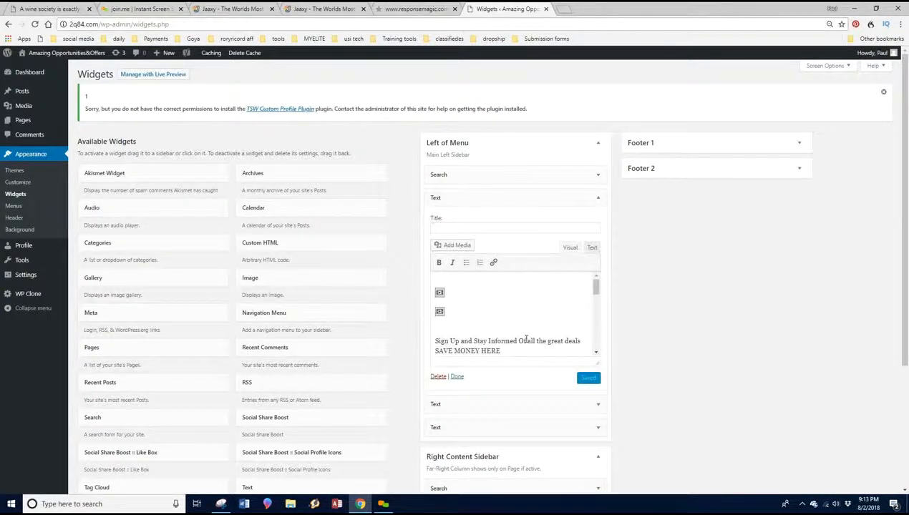
pyautogui.click(592, 247)
pyautogui.scroll(-2, 253, 379)
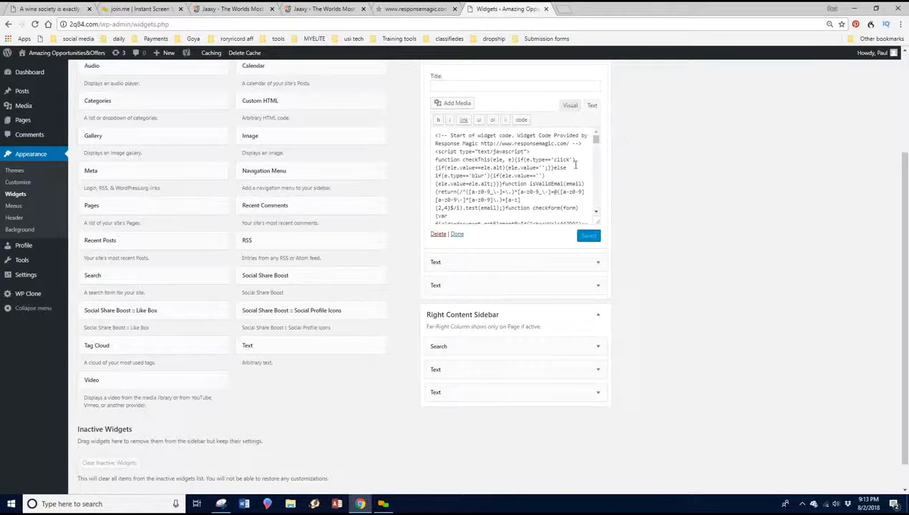
pyautogui.scroll(2, 522, 136)
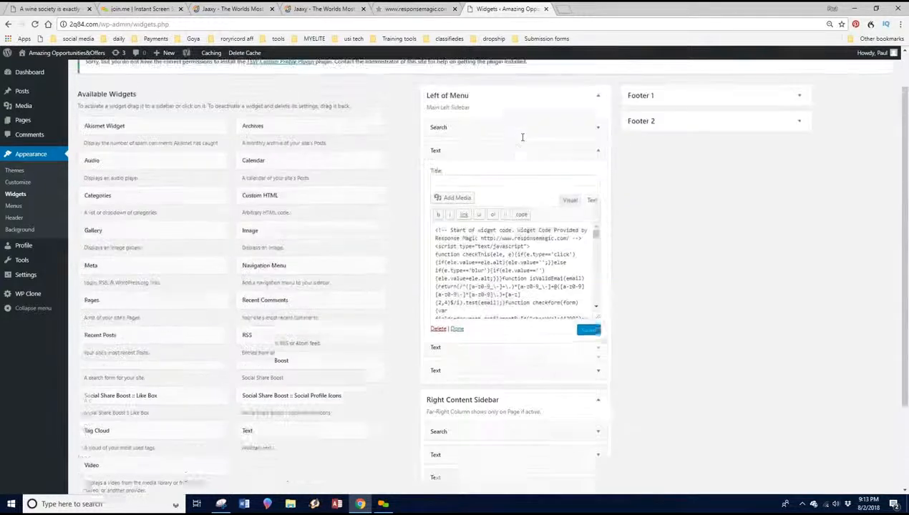
pyautogui.moveTo(302, 445)
pyautogui.mouseDown()
pyautogui.moveTo(312, 418)
pyautogui.moveTo(300, 441)
pyautogui.mouseUp()
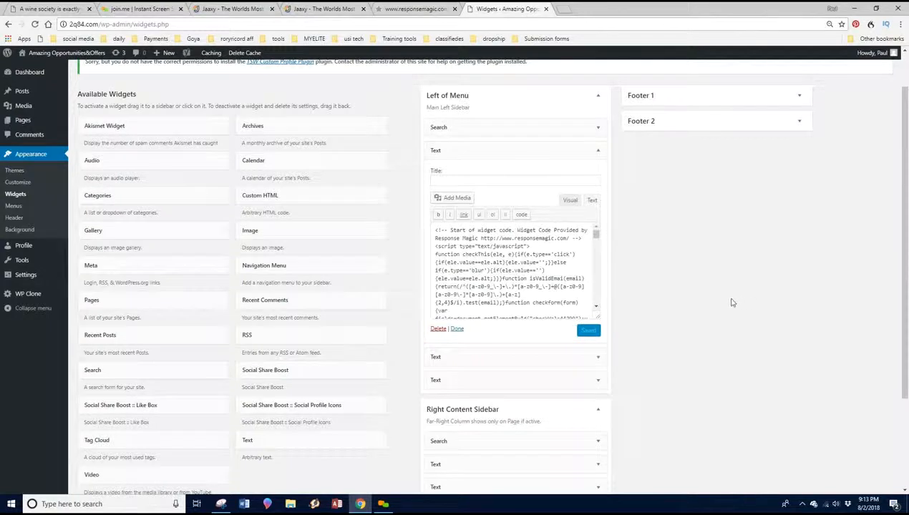
pyautogui.scroll(2, 124, 211)
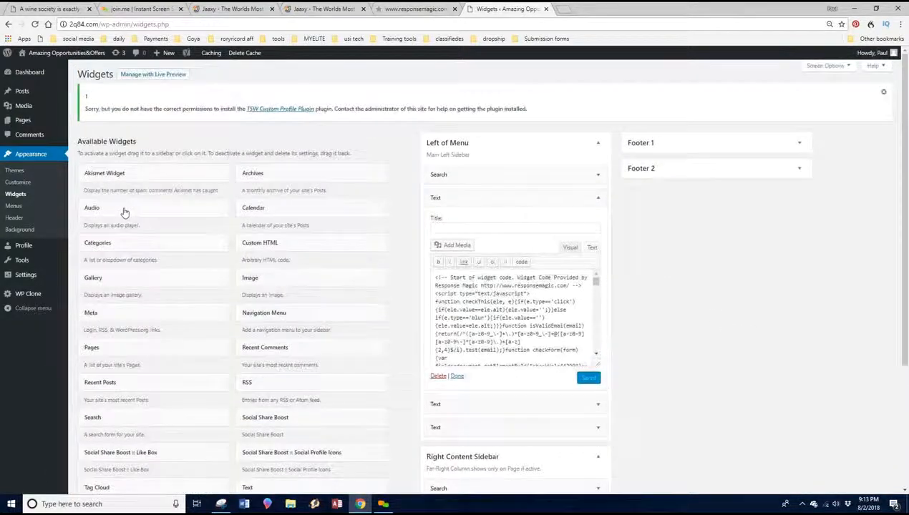
# - Visit the live site to check the sidebar opt-in form and compare it with the one on the Wine Society page
pyautogui.click(65, 56)
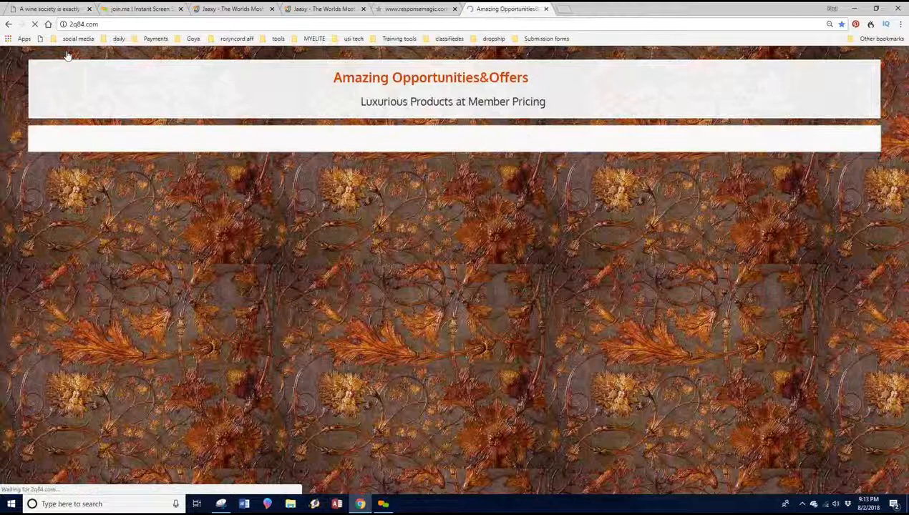
pyautogui.scroll(-3, 772, 238)
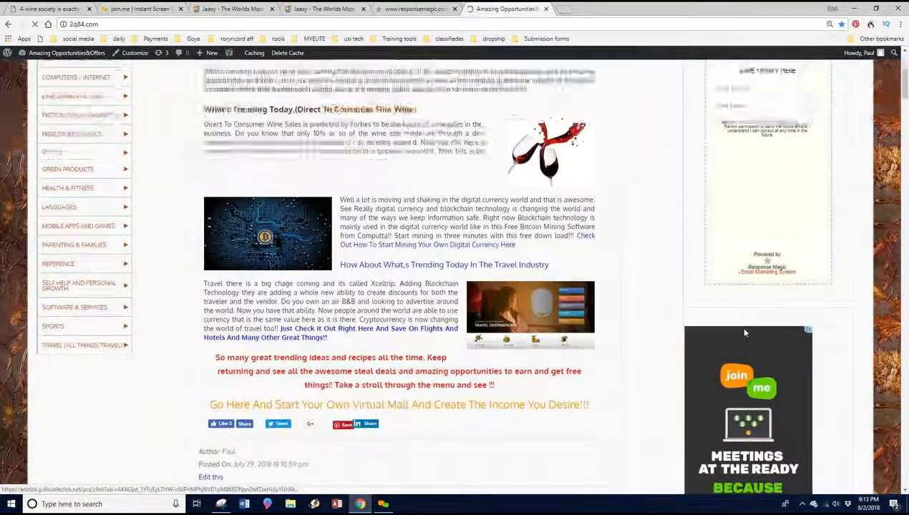
pyautogui.scroll(3, 738, 325)
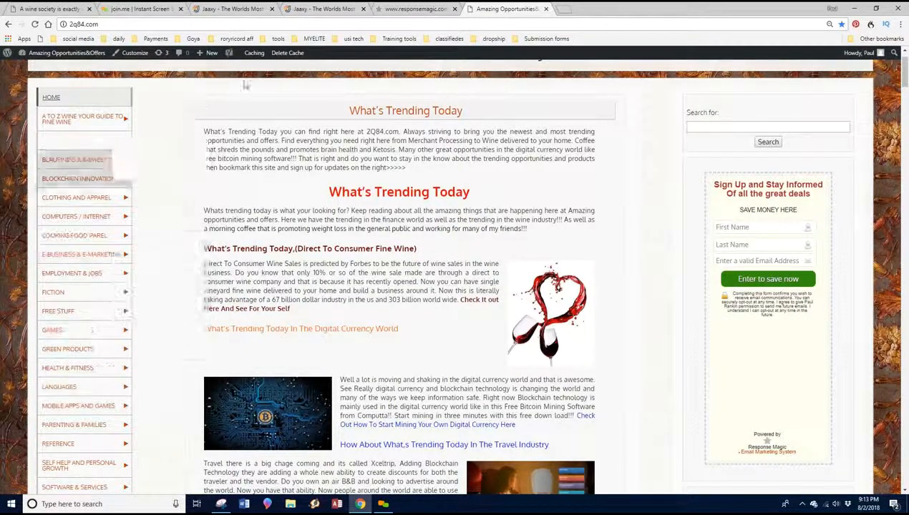
pyautogui.click(43, 9)
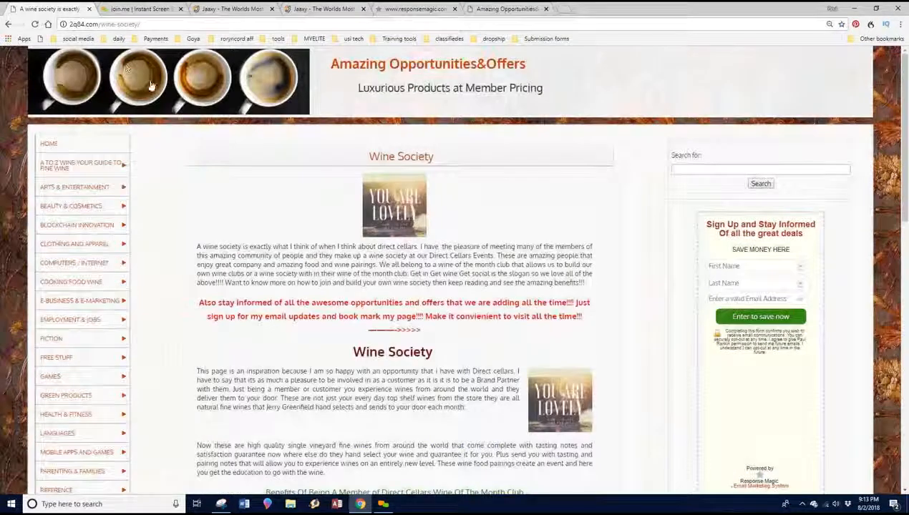
pyautogui.scroll(-2, 701, 207)
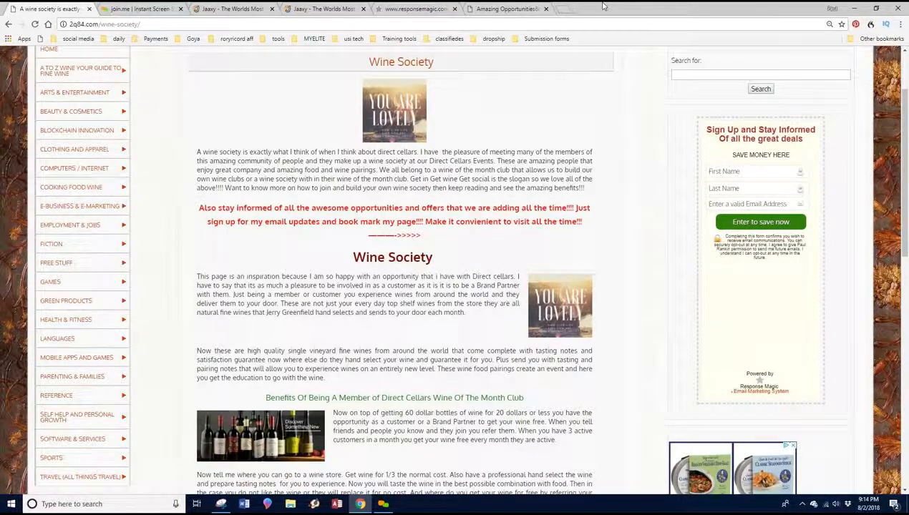
# - Switch to ResponseMagic, go to Saved Emails, and open the "Coffee And Weight Loss Its here" message for viewing in the editor
pyautogui.click(414, 9)
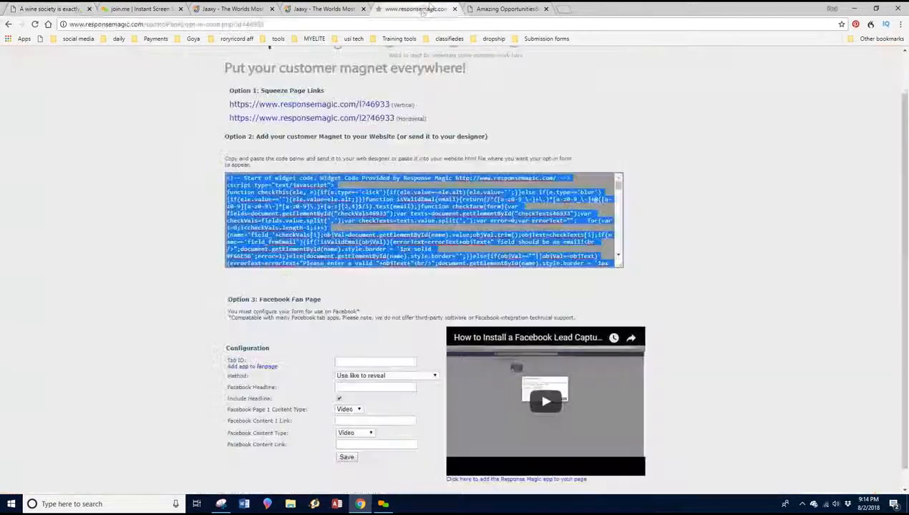
pyautogui.scroll(1, 258, 108)
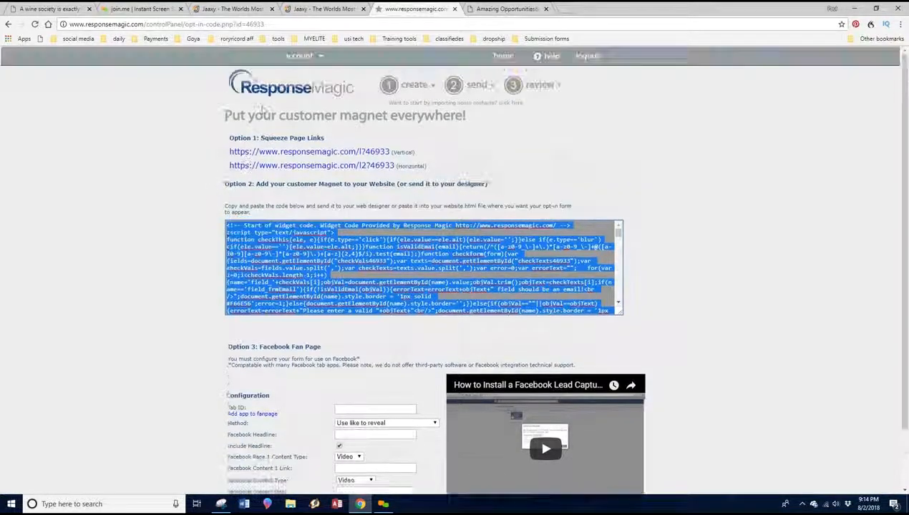
pyautogui.moveTo(534, 89)
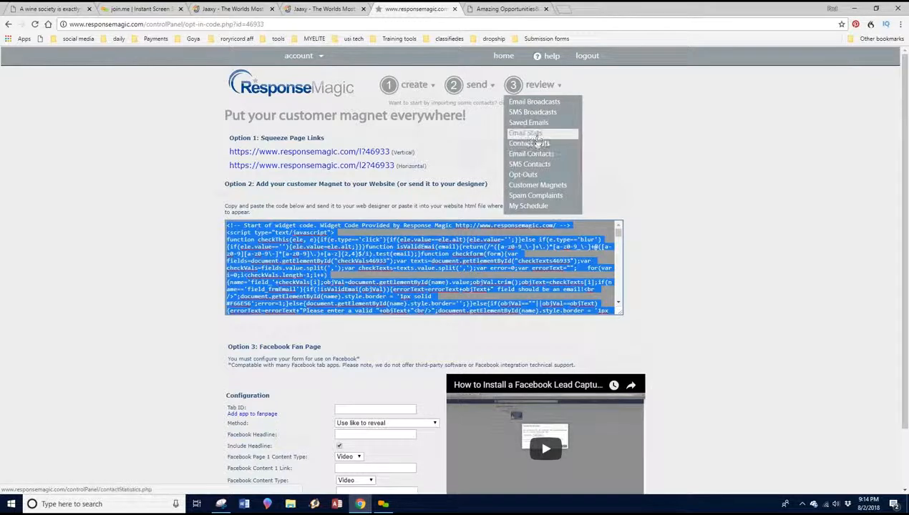
pyautogui.click(530, 123)
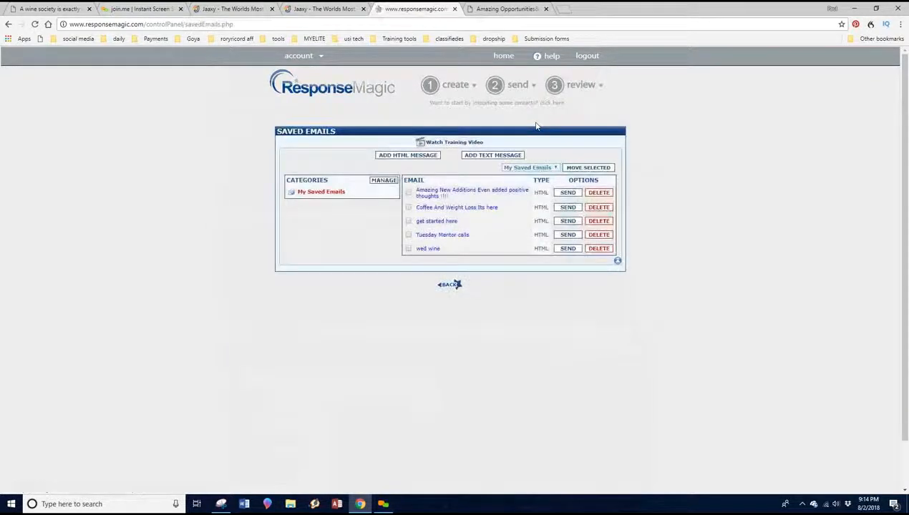
pyautogui.click(456, 207)
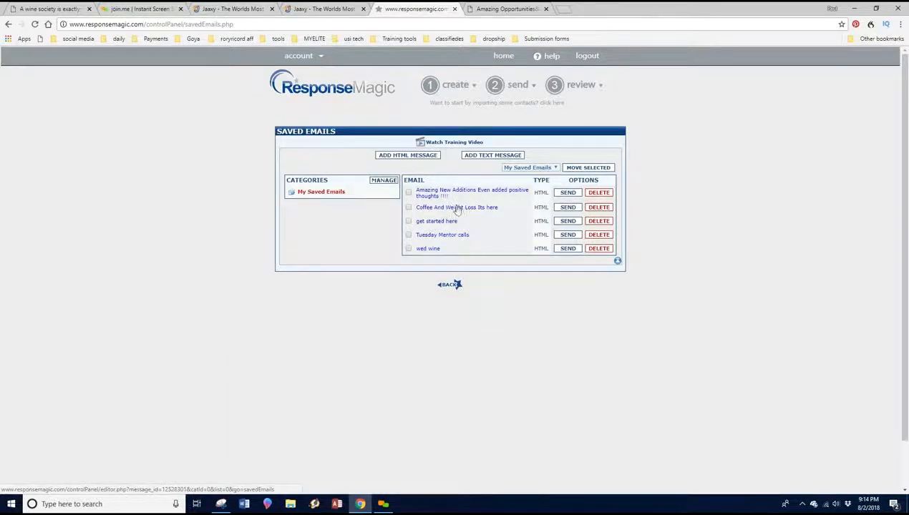
pyautogui.scroll(-1, 447, 205)
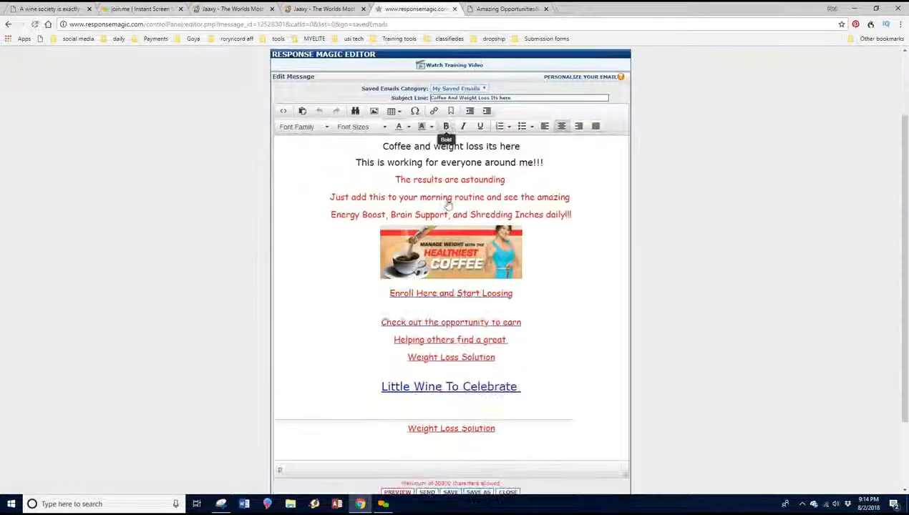